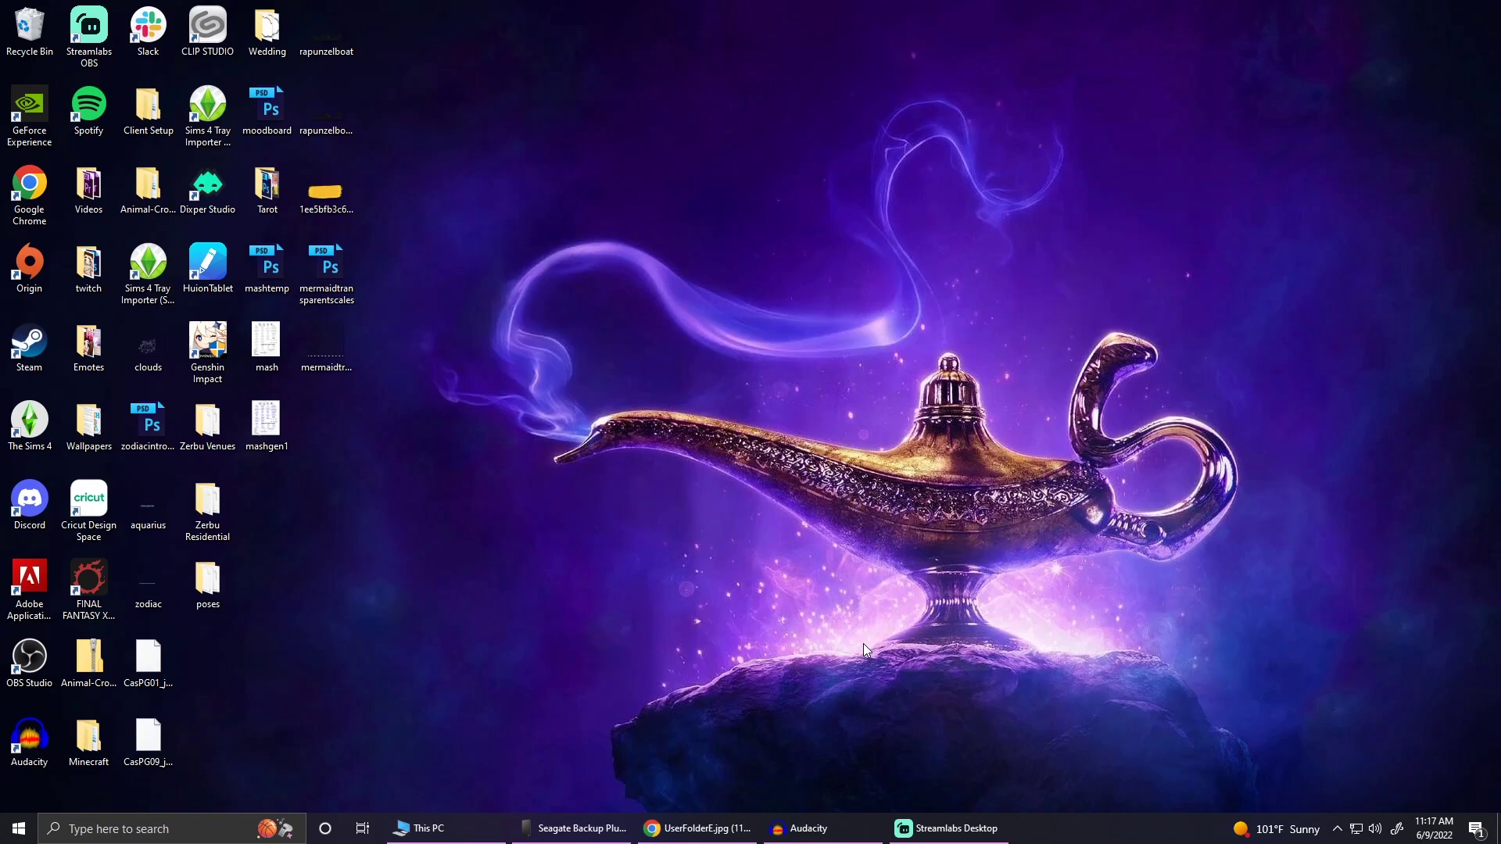
# Step: Check Chrome's reference image of The Sims 4 folder, then return to the This PC window
pyautogui.click(712, 830)
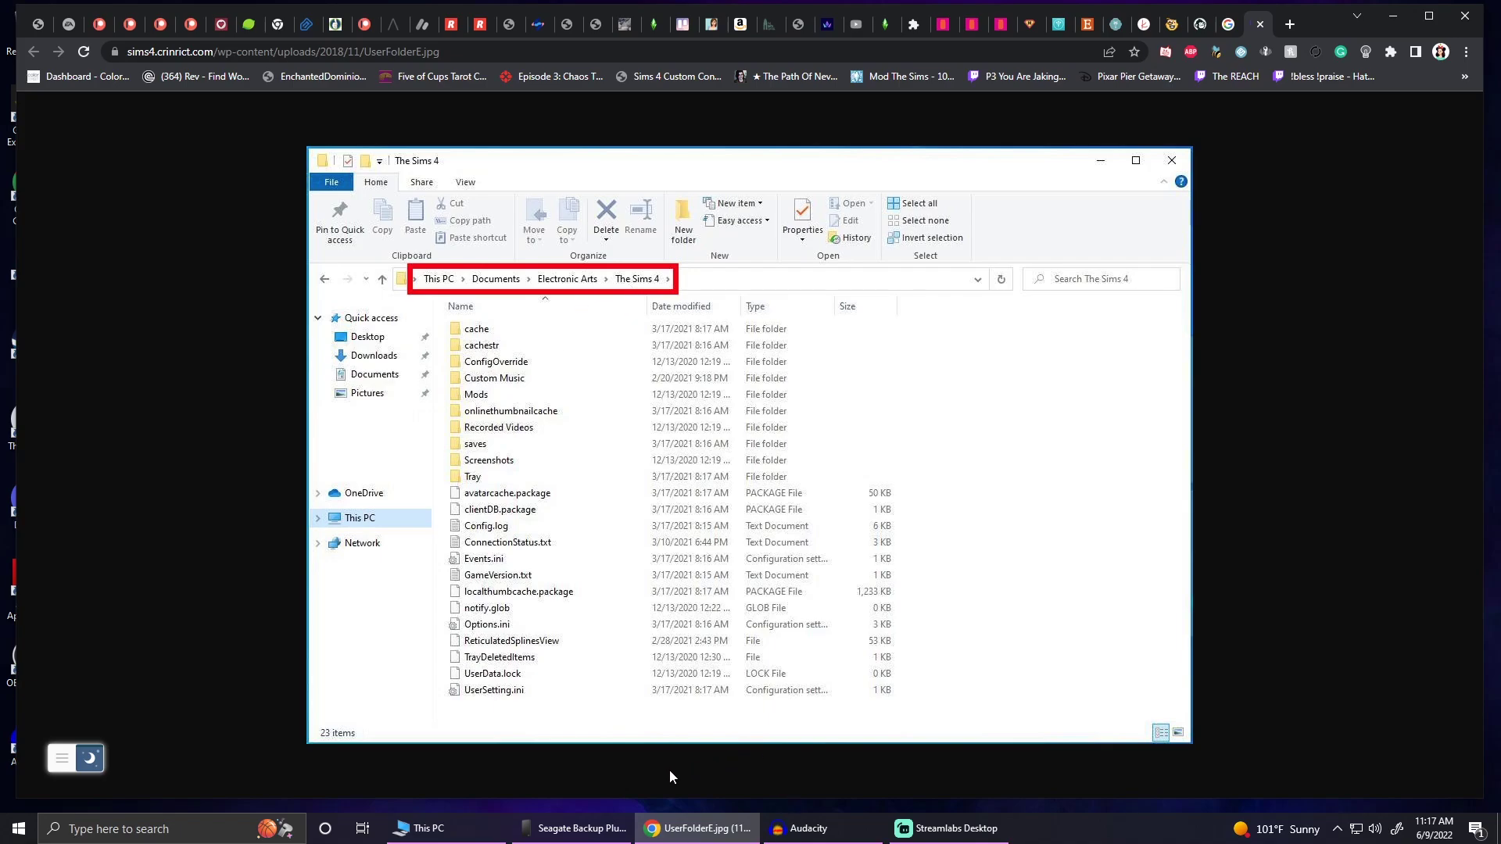
pyautogui.click(489, 828)
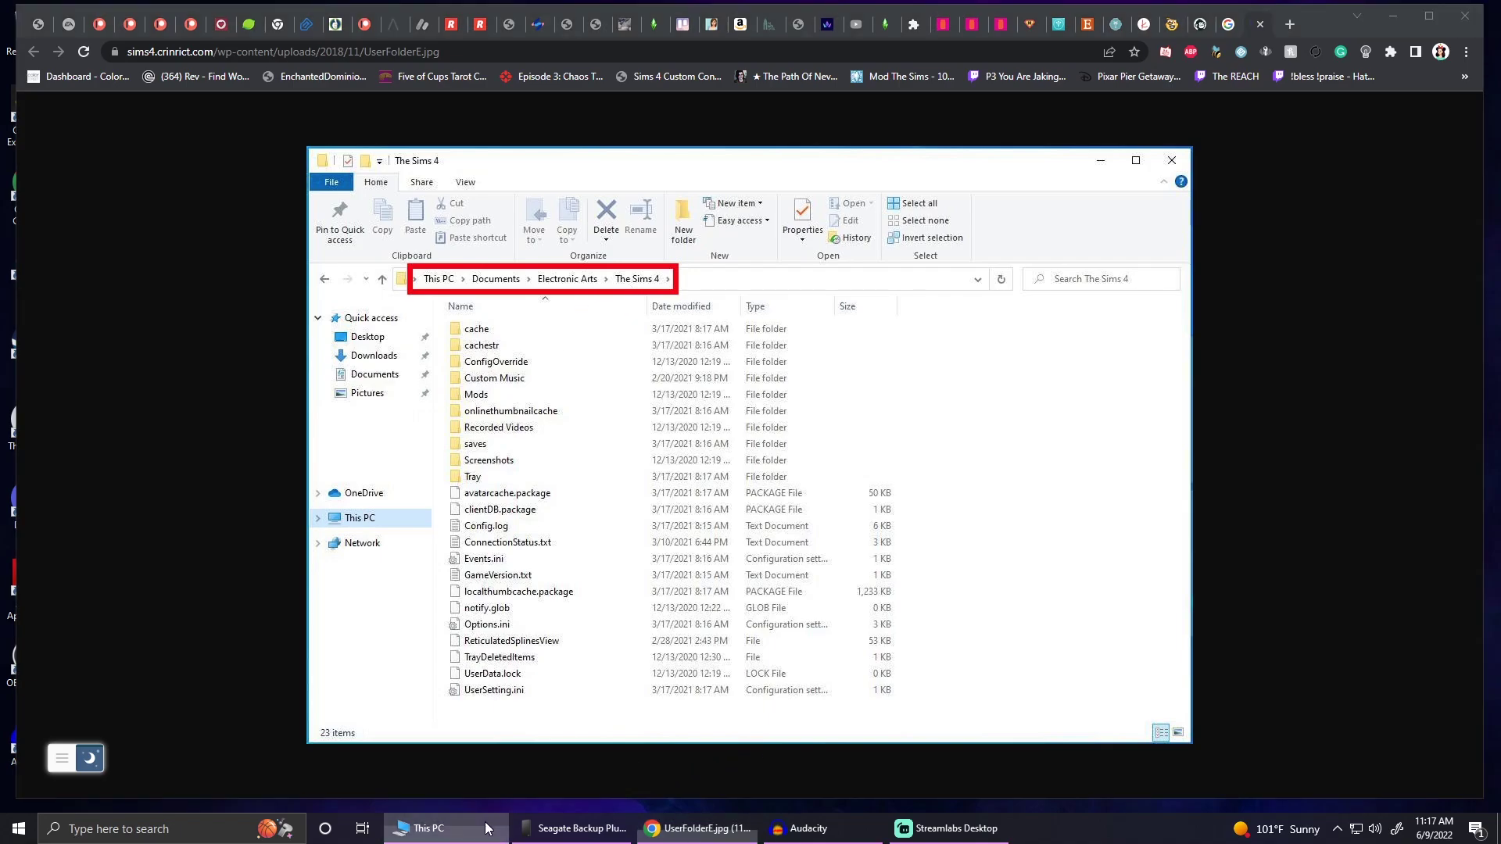
# Step: Open SSD (D:) > Electronic Arts > The Sims 4 and scroll through its contents
pyautogui.doubleClick(650, 329)
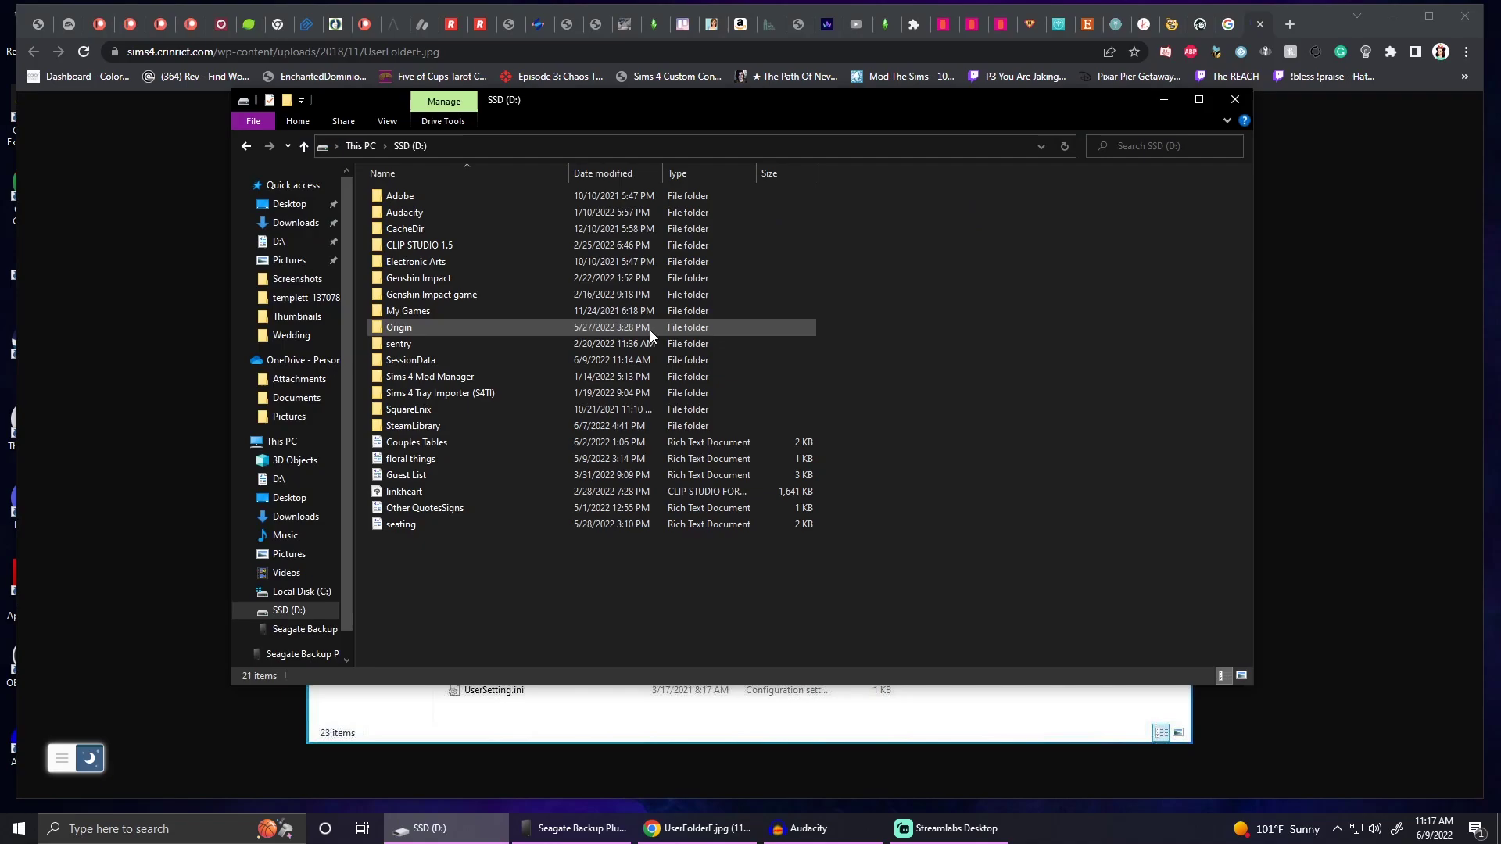
pyautogui.doubleClick(391, 261)
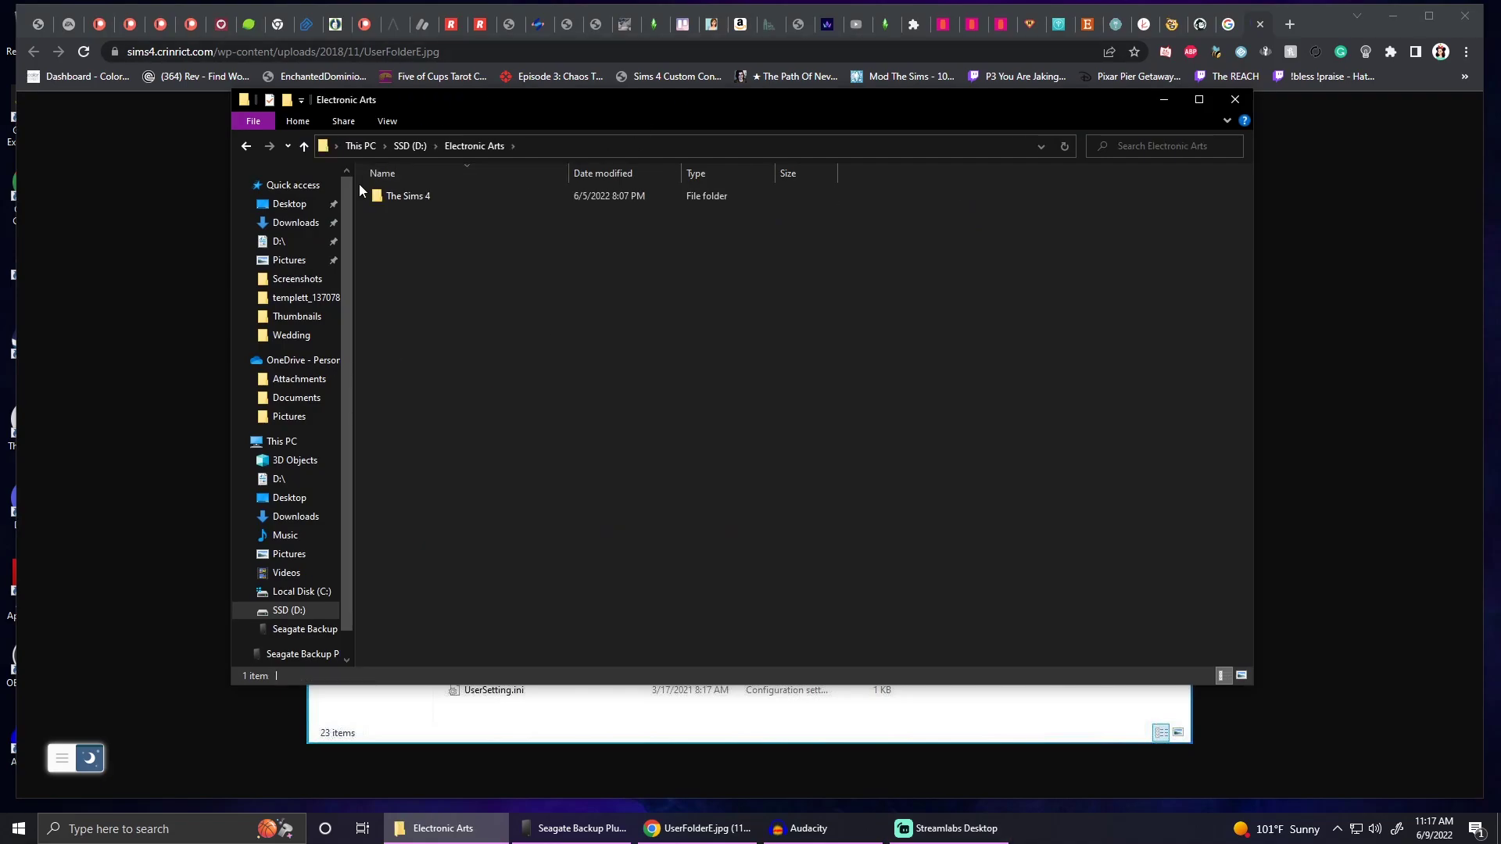
pyautogui.doubleClick(405, 198)
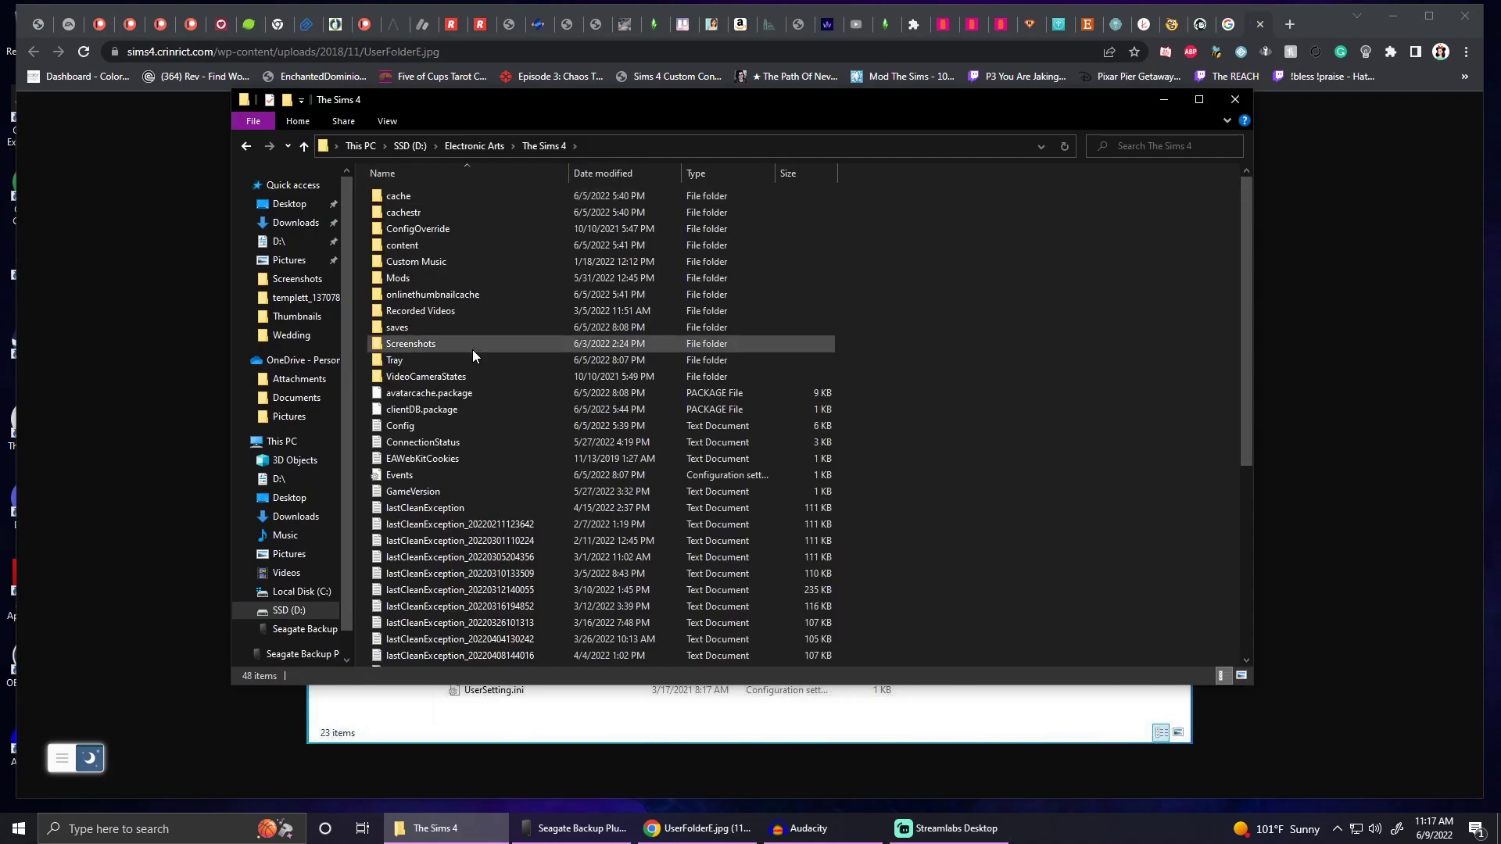
pyautogui.moveTo(1248, 228); pyautogui.dragTo(1259, 453)
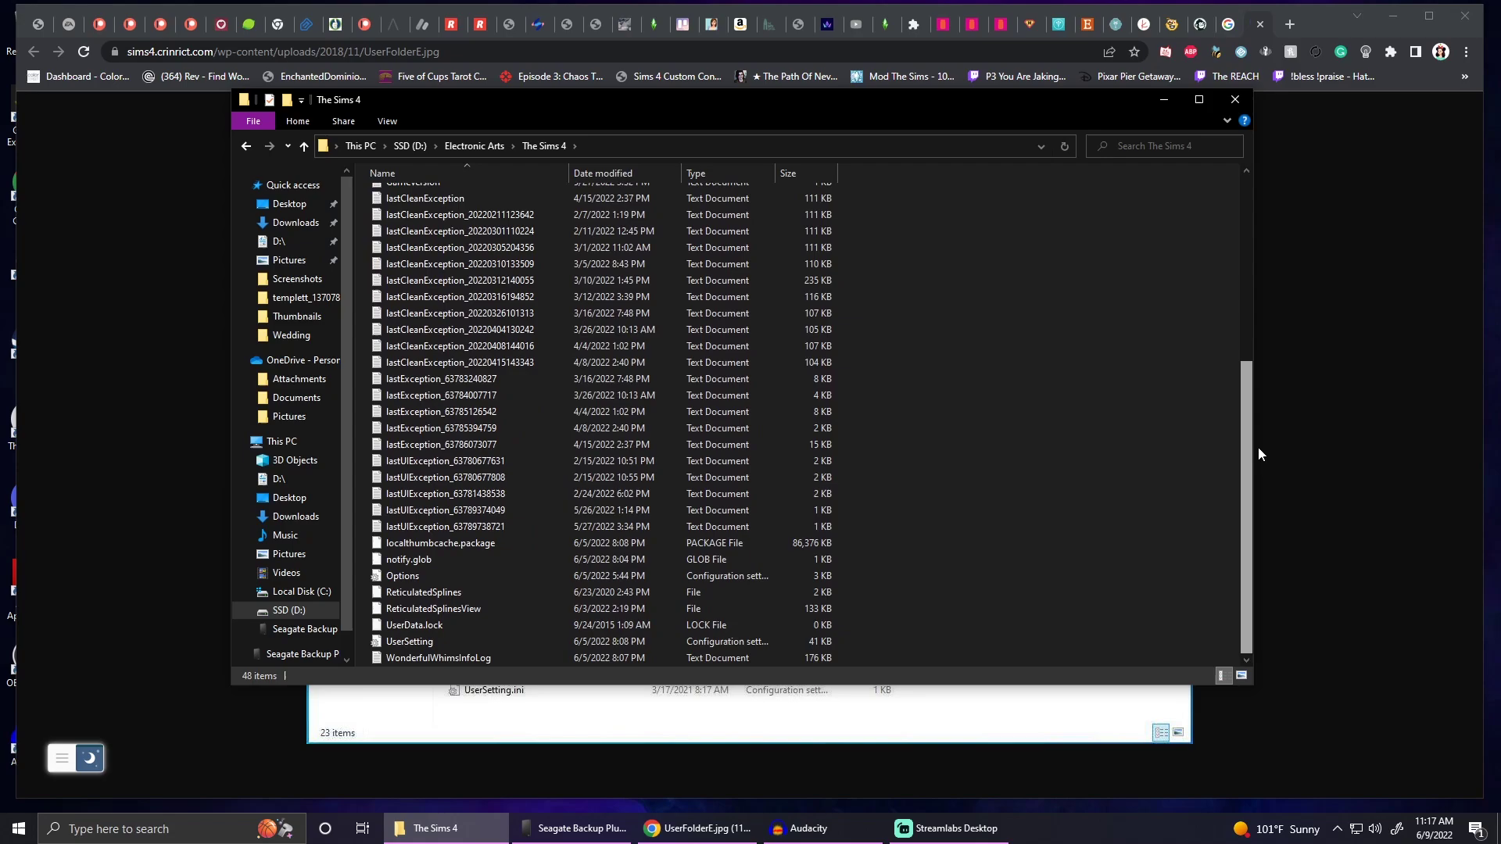
pyautogui.scroll(7, 1225, 393)
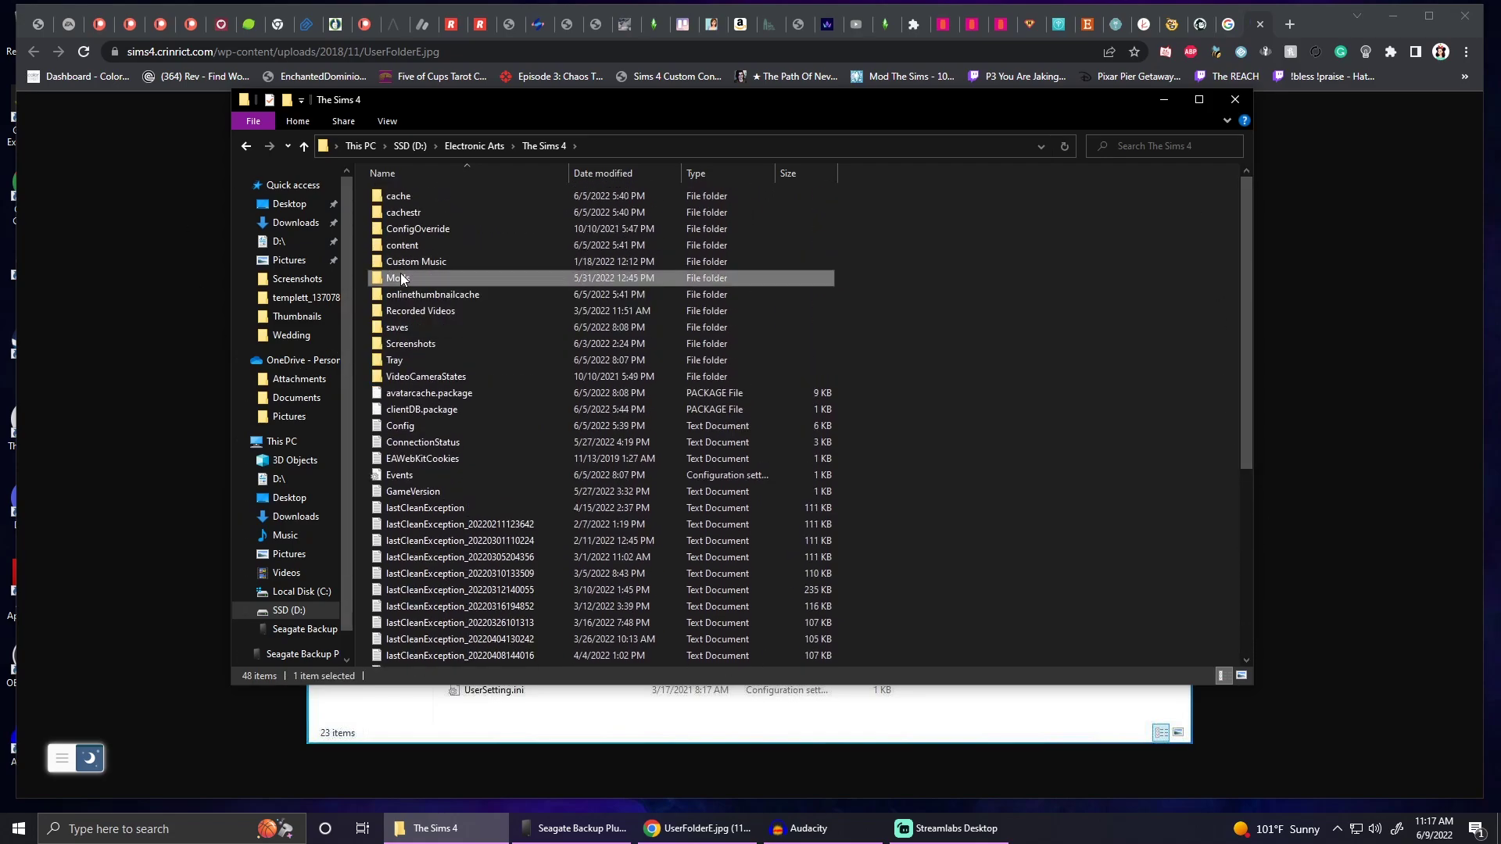
# Step: Look inside the Mods and saves folders, then go back up to Electronic Arts
pyautogui.doubleClick(398, 278)
pyautogui.hotkey('alt', 'Left')
pyautogui.doubleClick(410, 332)
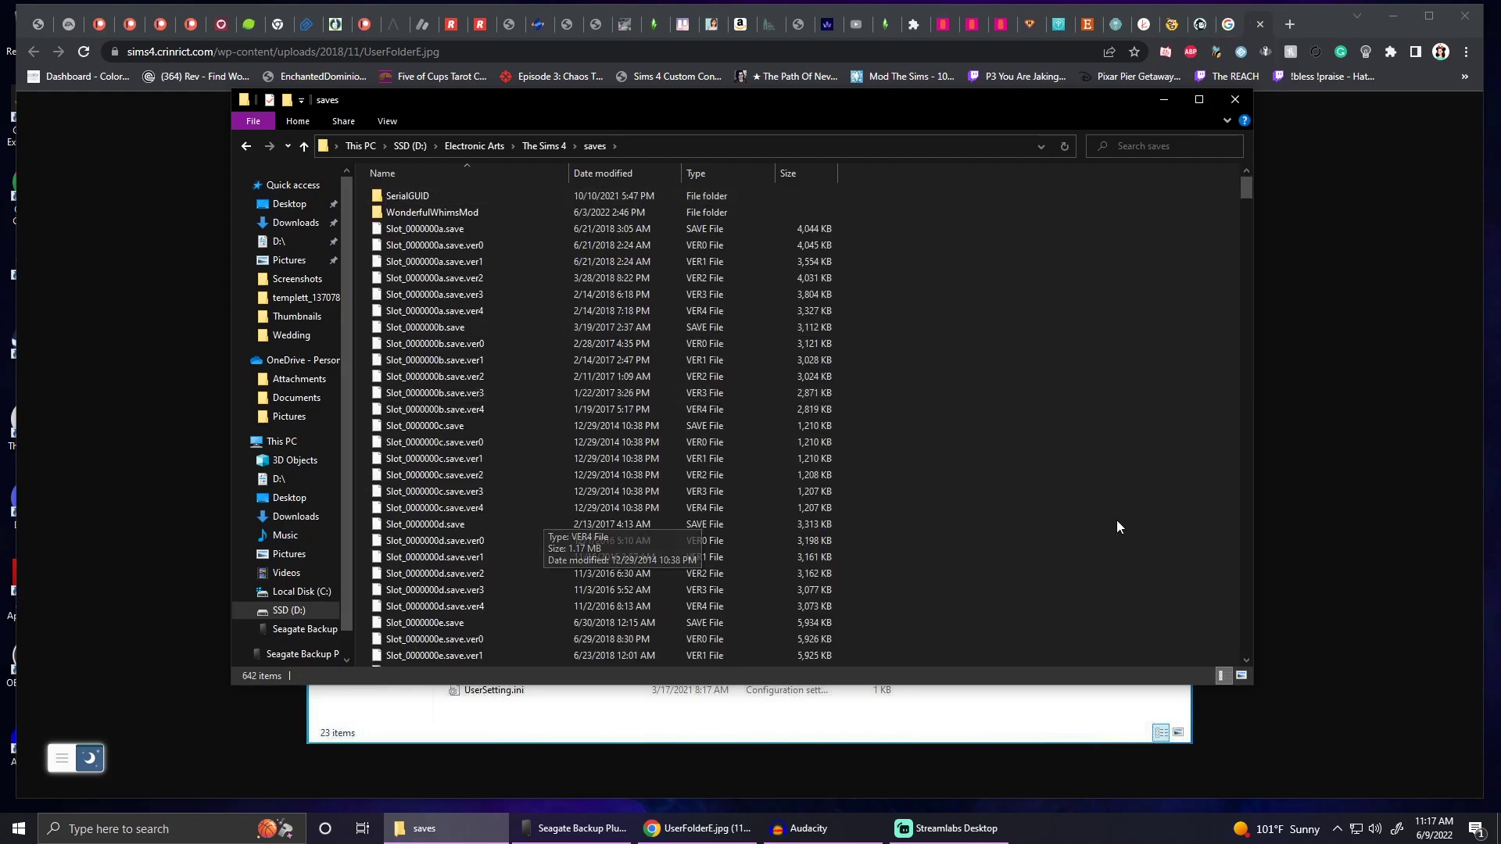
pyautogui.scroll(-2, 930, 412)
pyautogui.scroll(2, 938, 426)
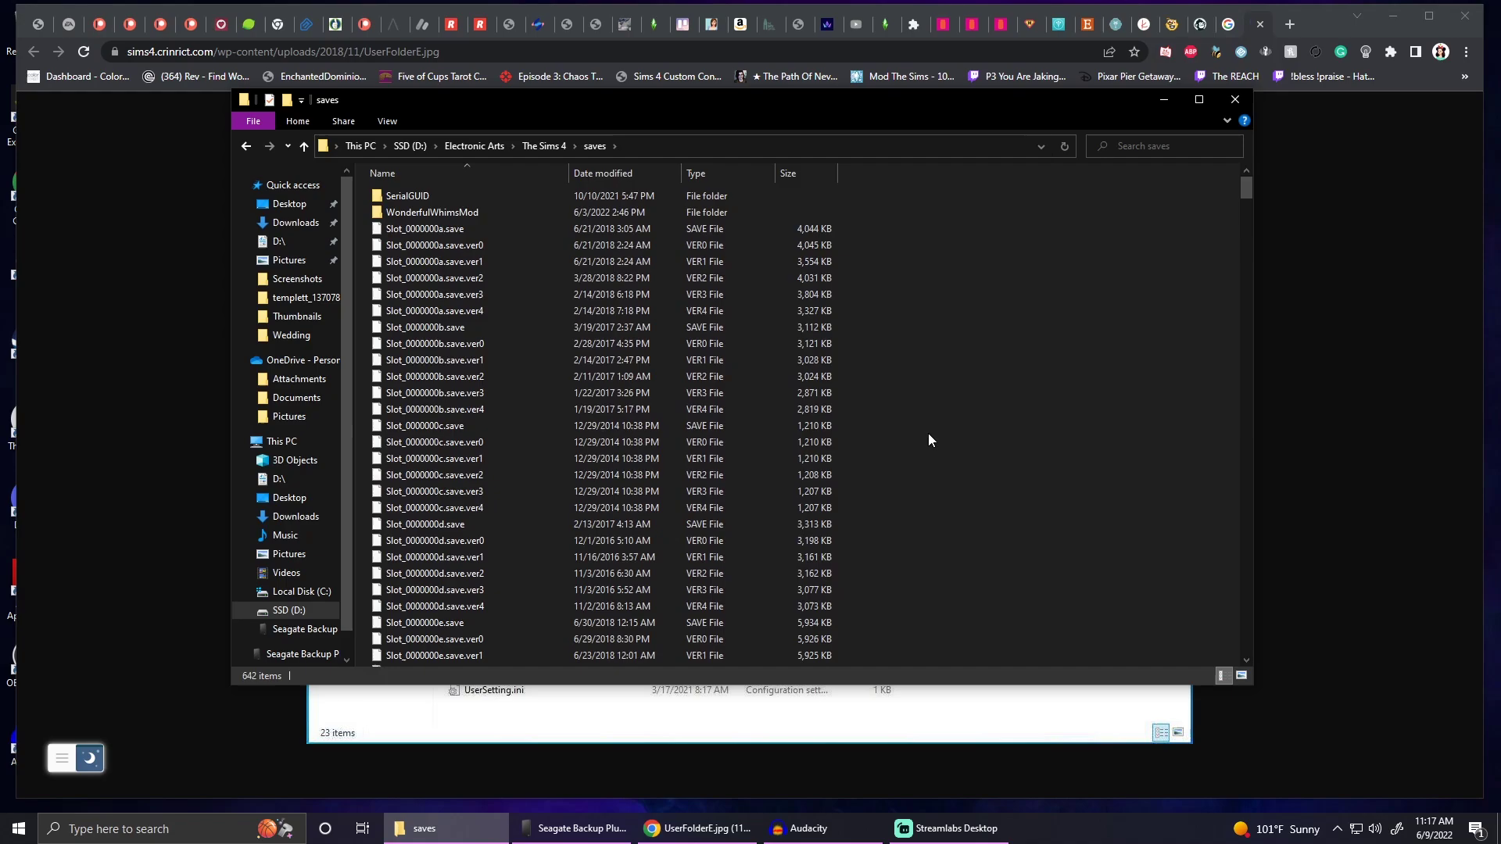
pyautogui.hotkey('alt', 'Up')
pyautogui.hotkey('alt', 'Up')
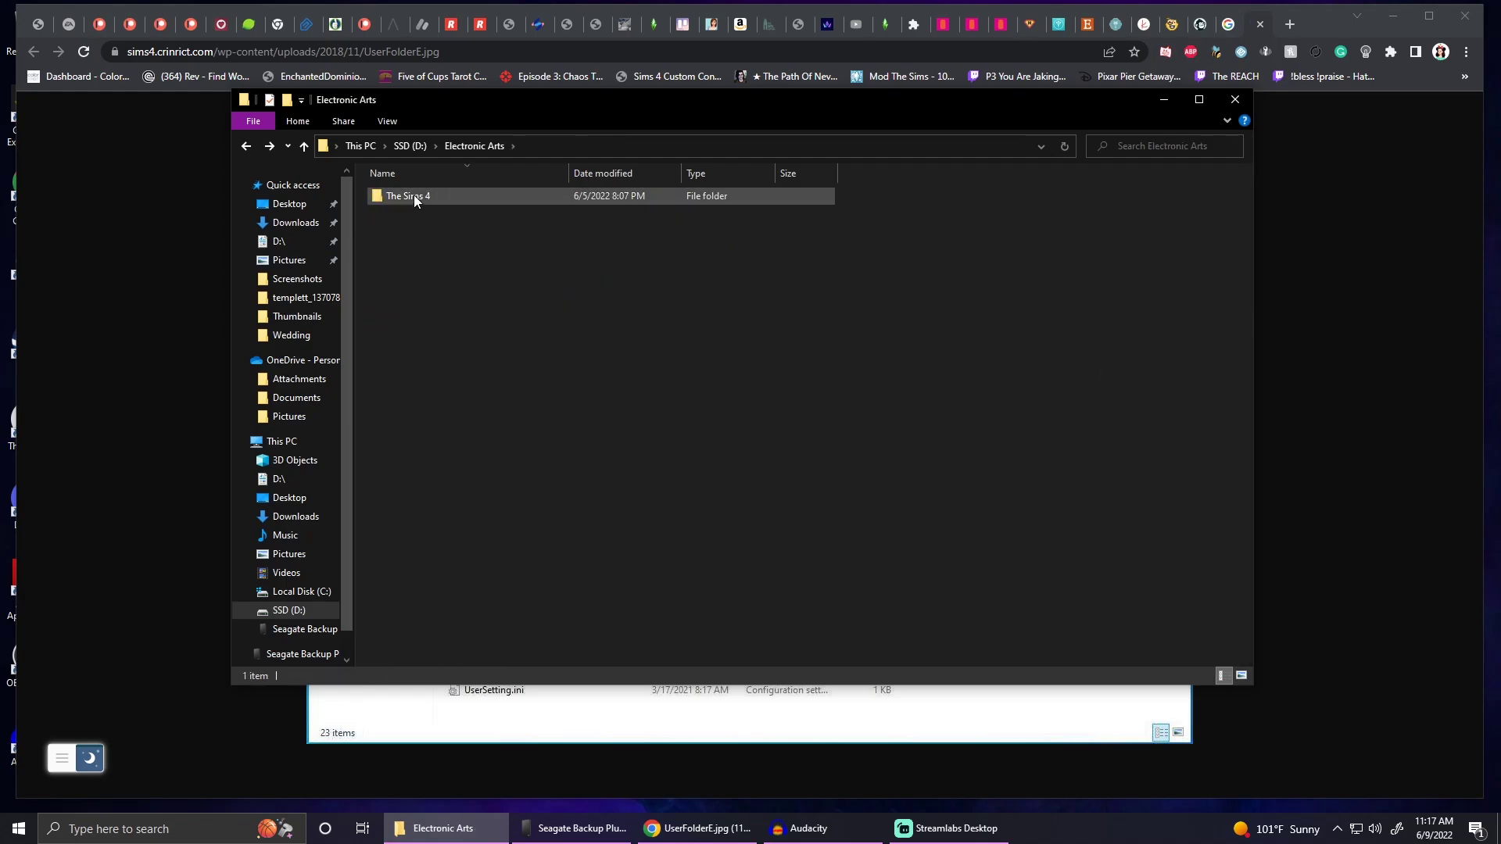
# Step: Copy The Sims 4 folder and place the Seagate drive window beside the Electronic Arts window
pyautogui.rightClick(411, 195)
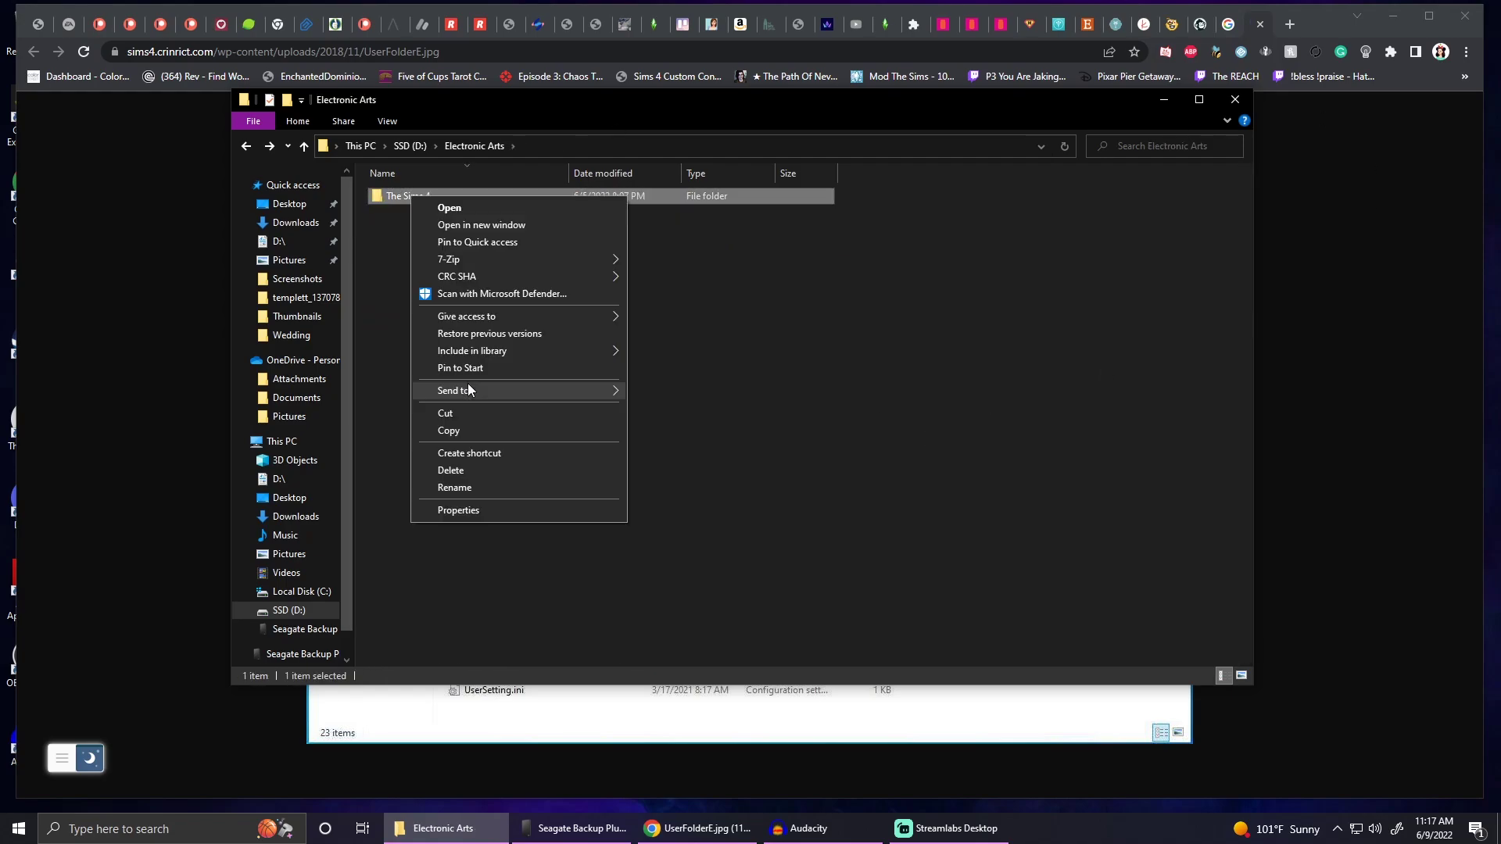
pyautogui.click(463, 434)
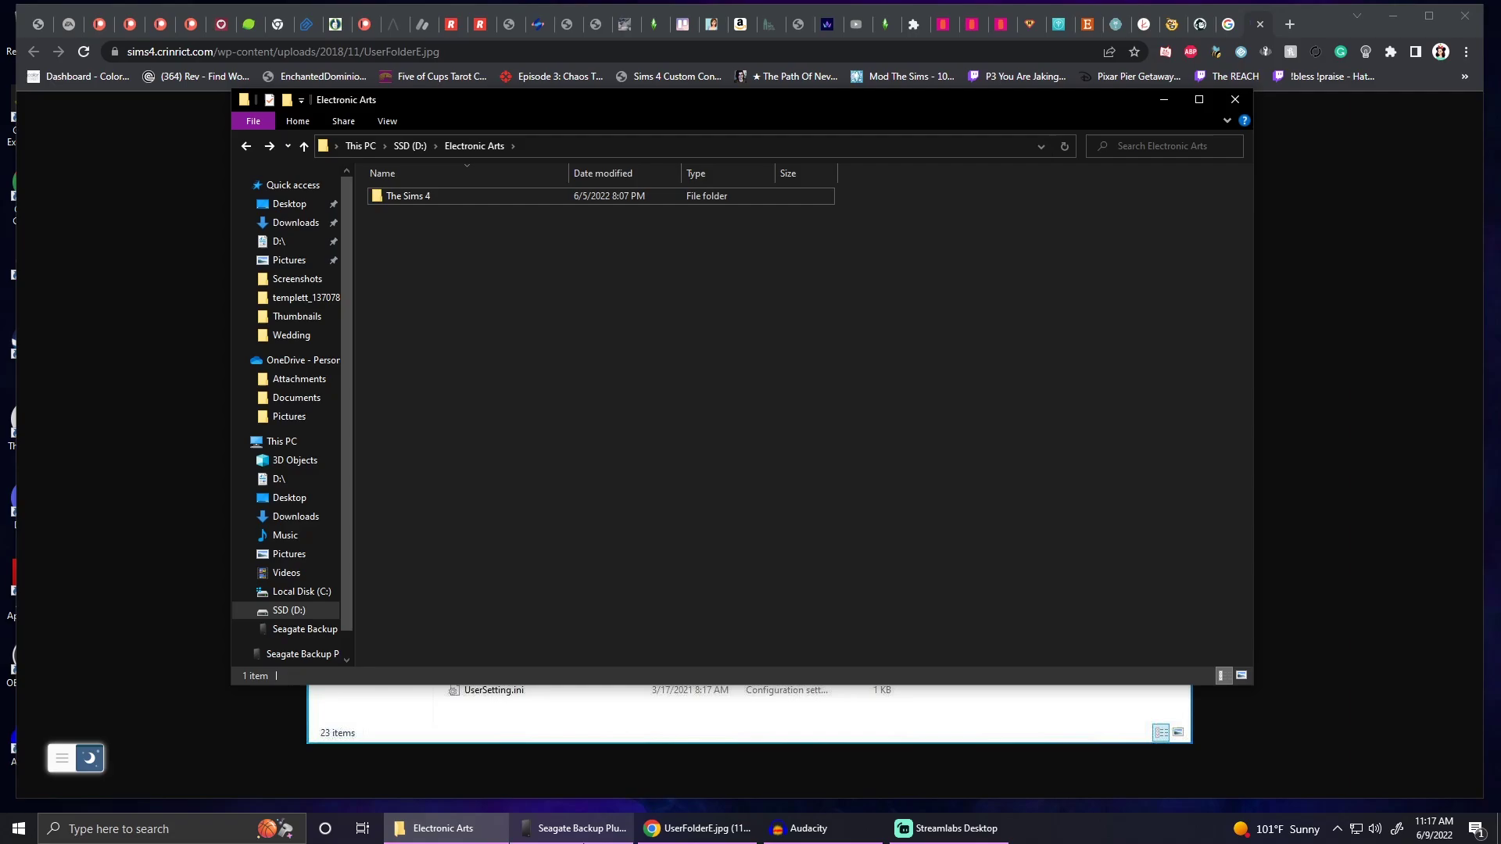
pyautogui.click(573, 828)
pyautogui.moveTo(748, 130); pyautogui.dragTo(827, 140)
pyautogui.moveTo(499, 103); pyautogui.dragTo(391, 101)
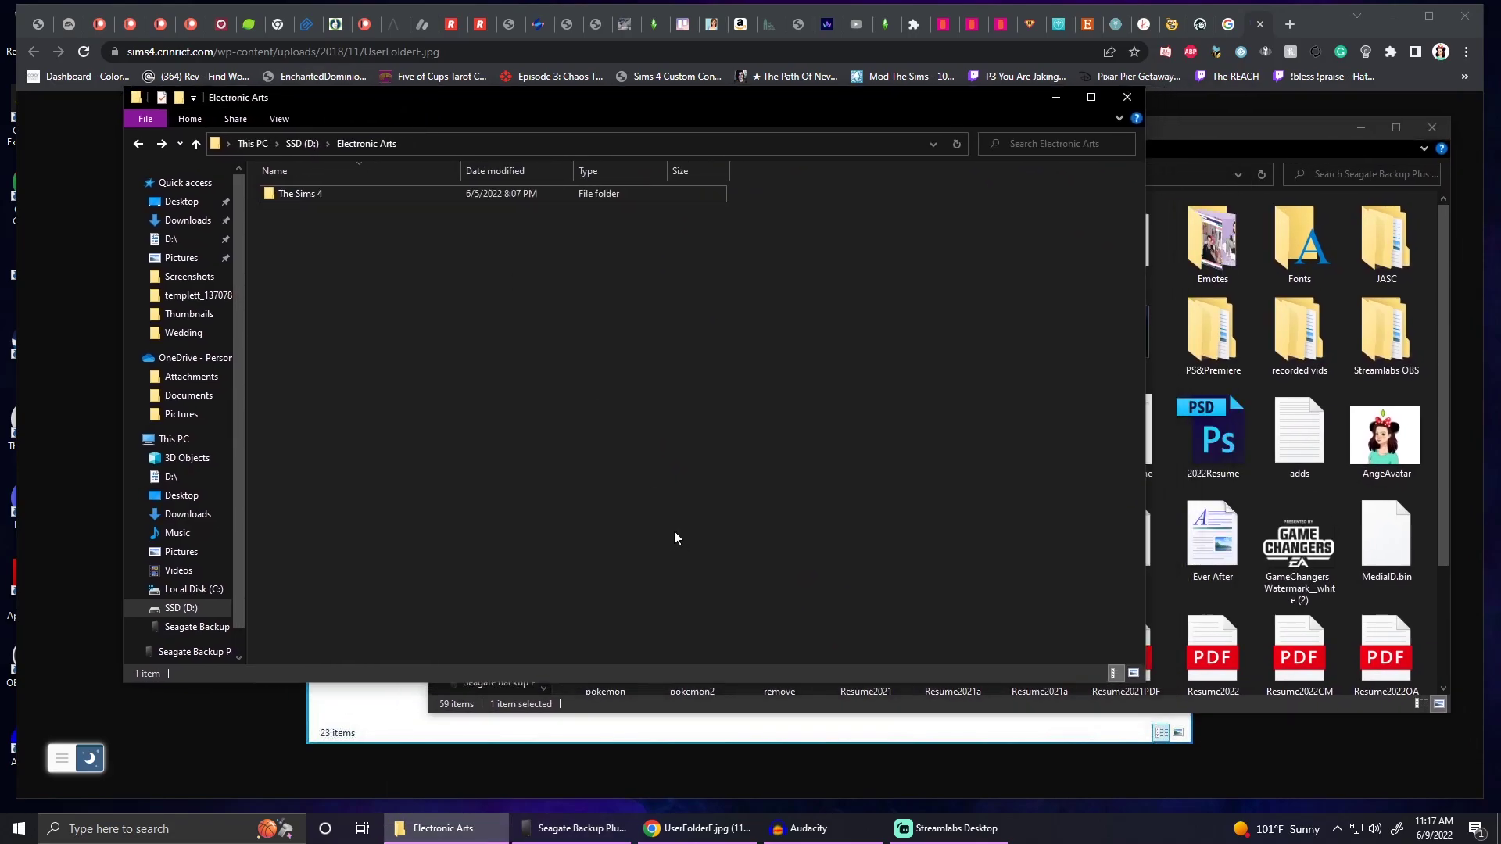
# Step: Navigate the left window up to the drives and reopen SSD (D:) > Electronic Arts
pyautogui.hotkey('alt', 'Up')
pyautogui.hotkey('alt', 'Up')
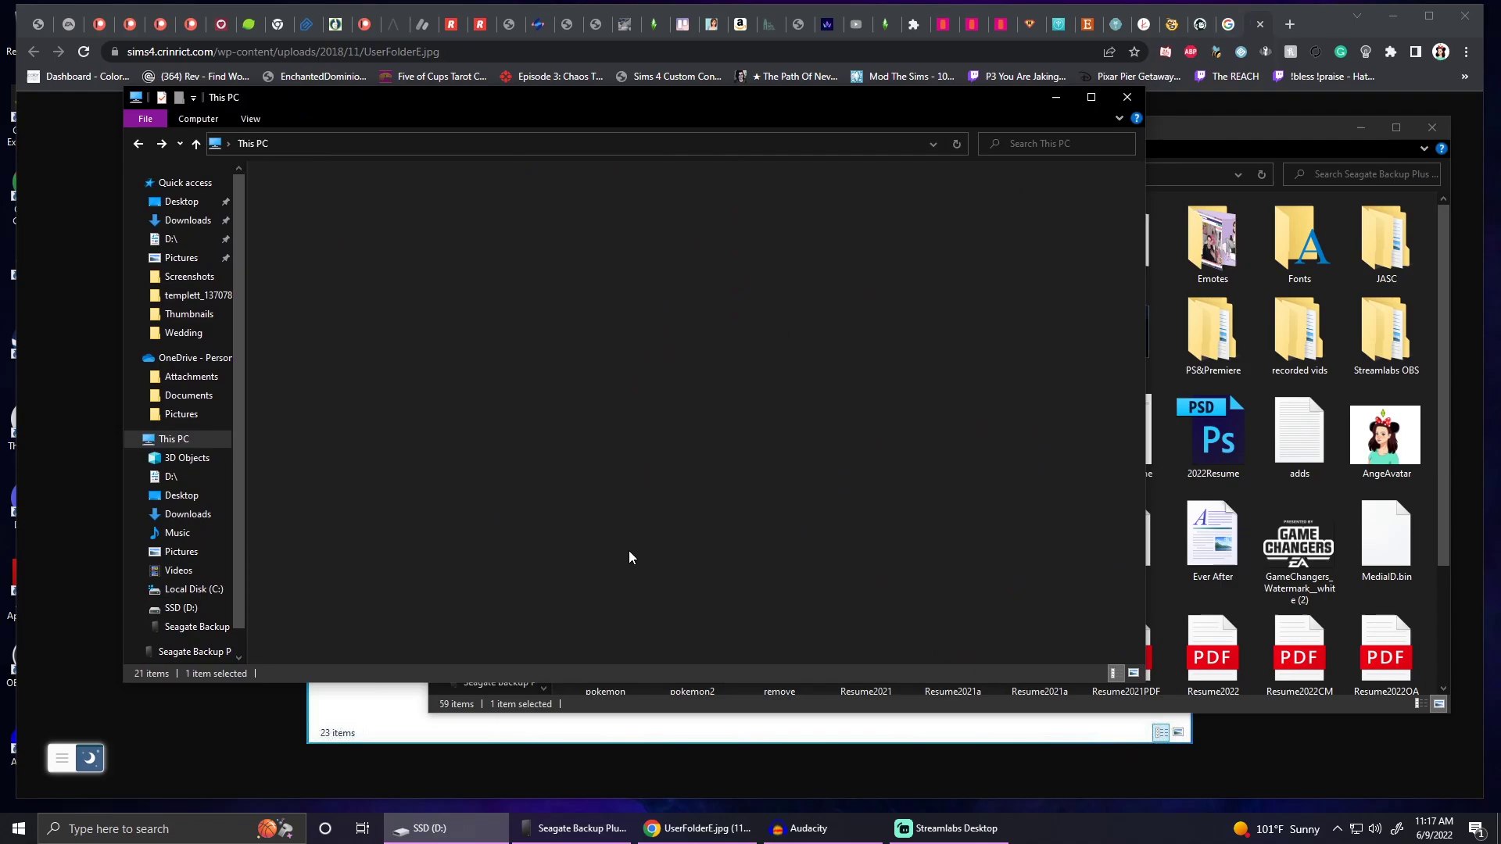
pyautogui.click(757, 327)
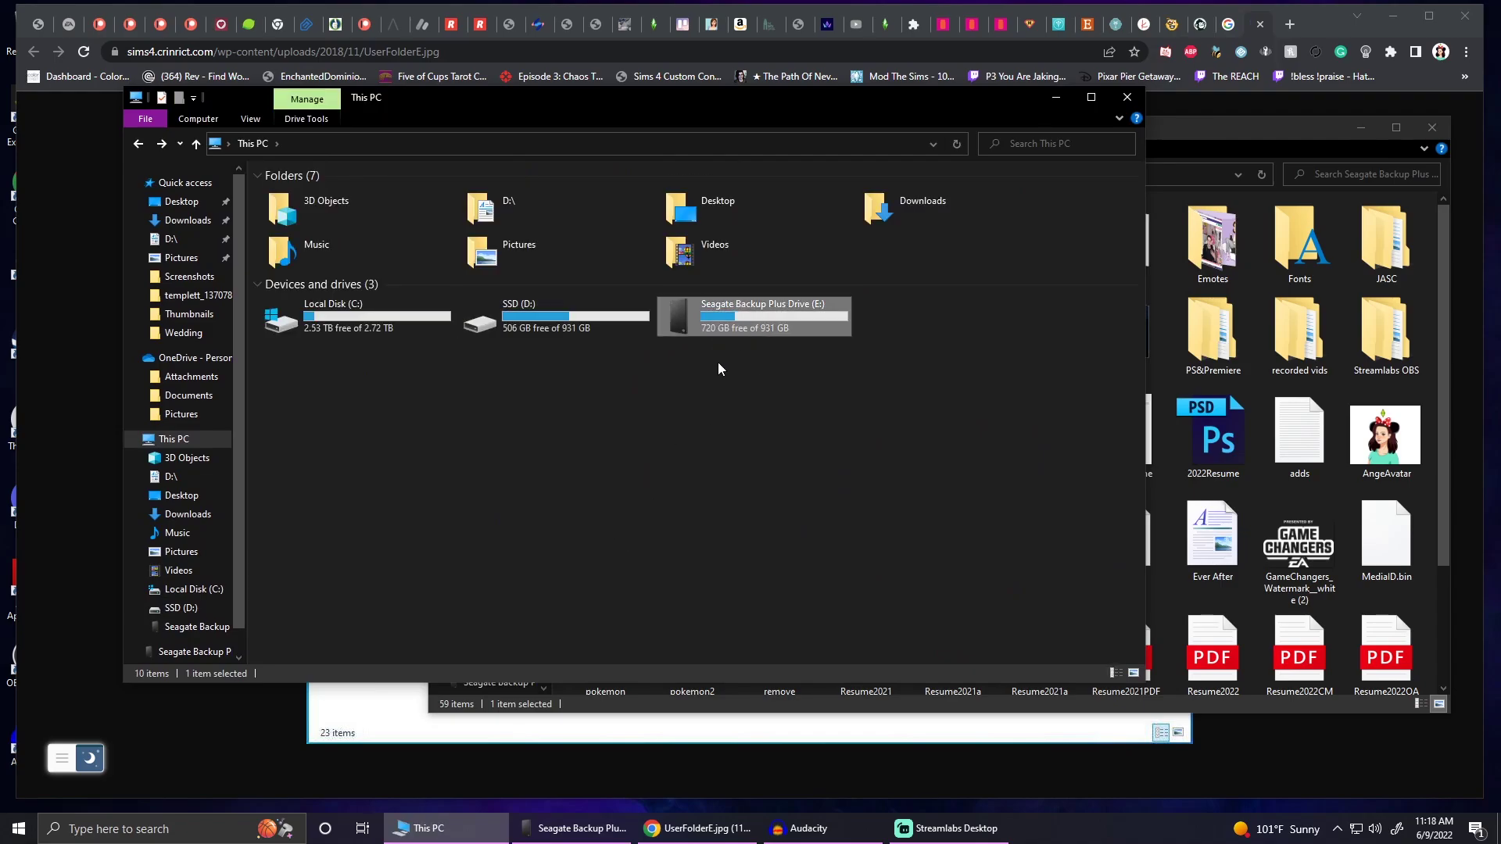
pyautogui.click(516, 327)
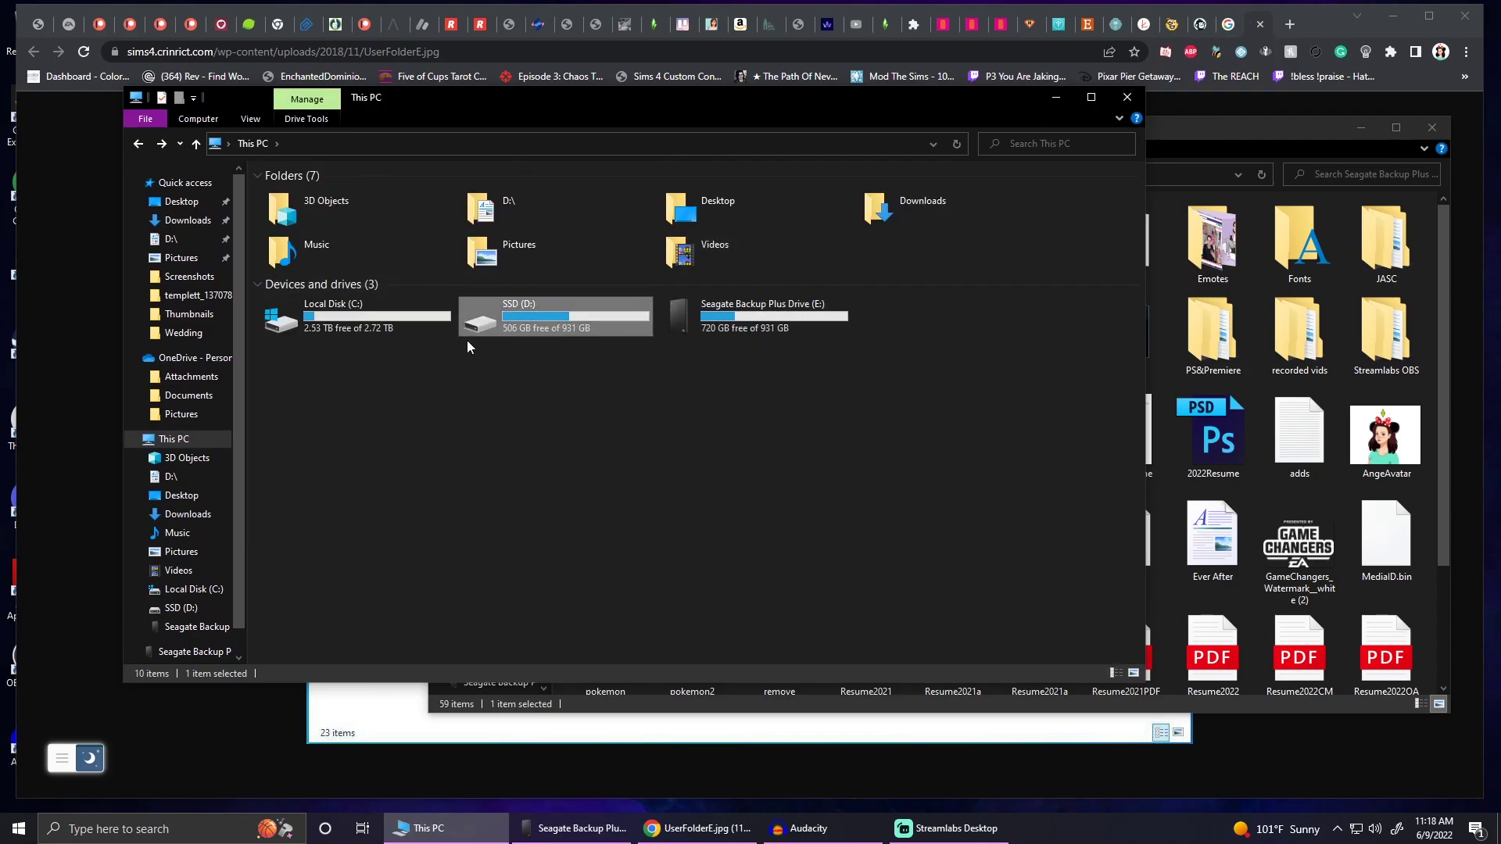
pyautogui.doubleClick(528, 330)
pyautogui.doubleClick(303, 261)
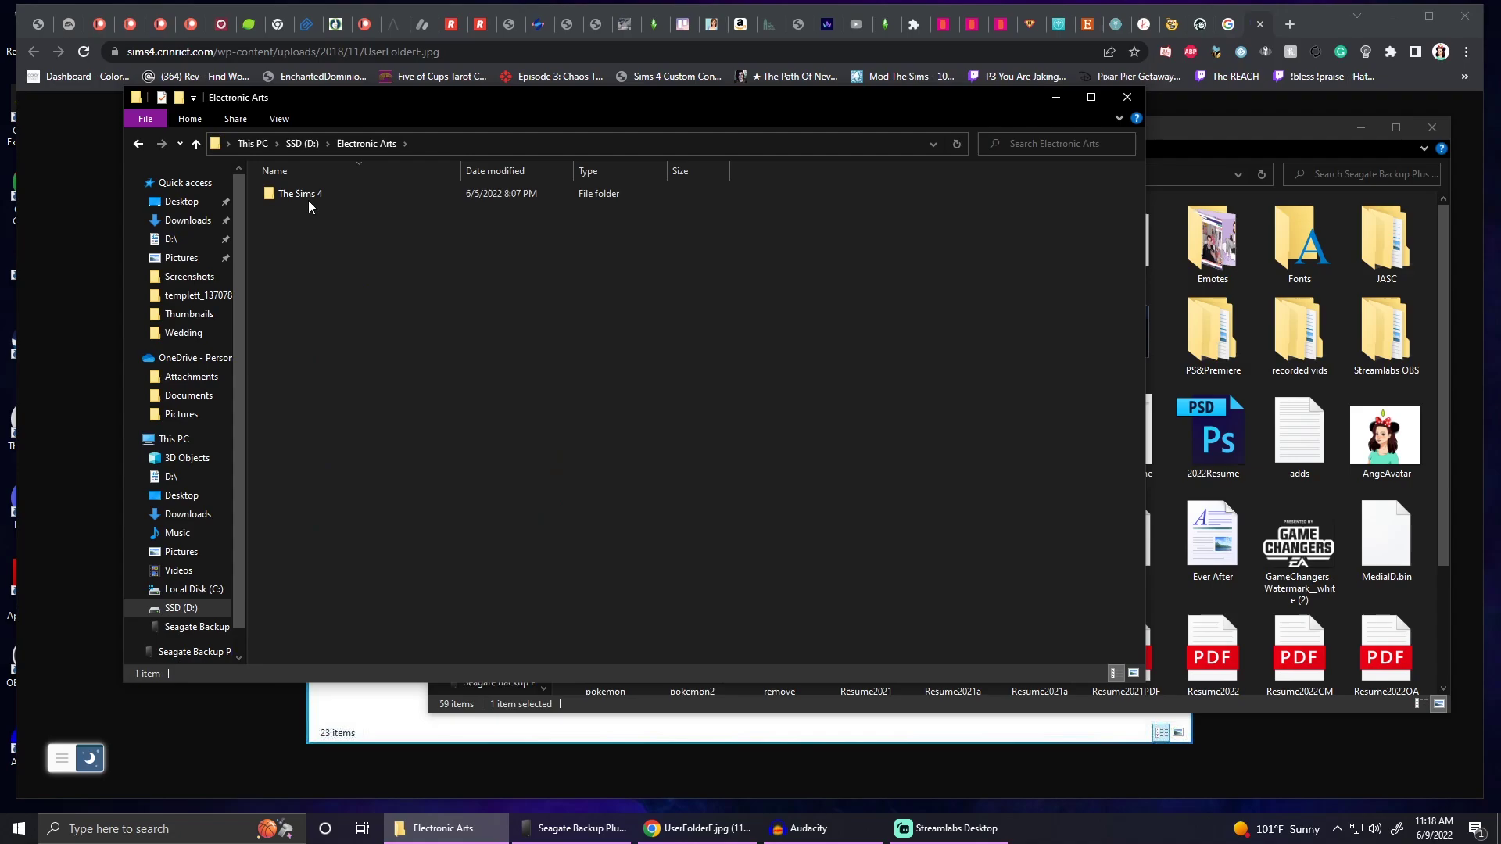
# Step: Drag The Sims 4 folder onto the Seagate drive, then cancel the copy in progress
pyautogui.moveTo(299, 199); pyautogui.dragTo(1364, 426)
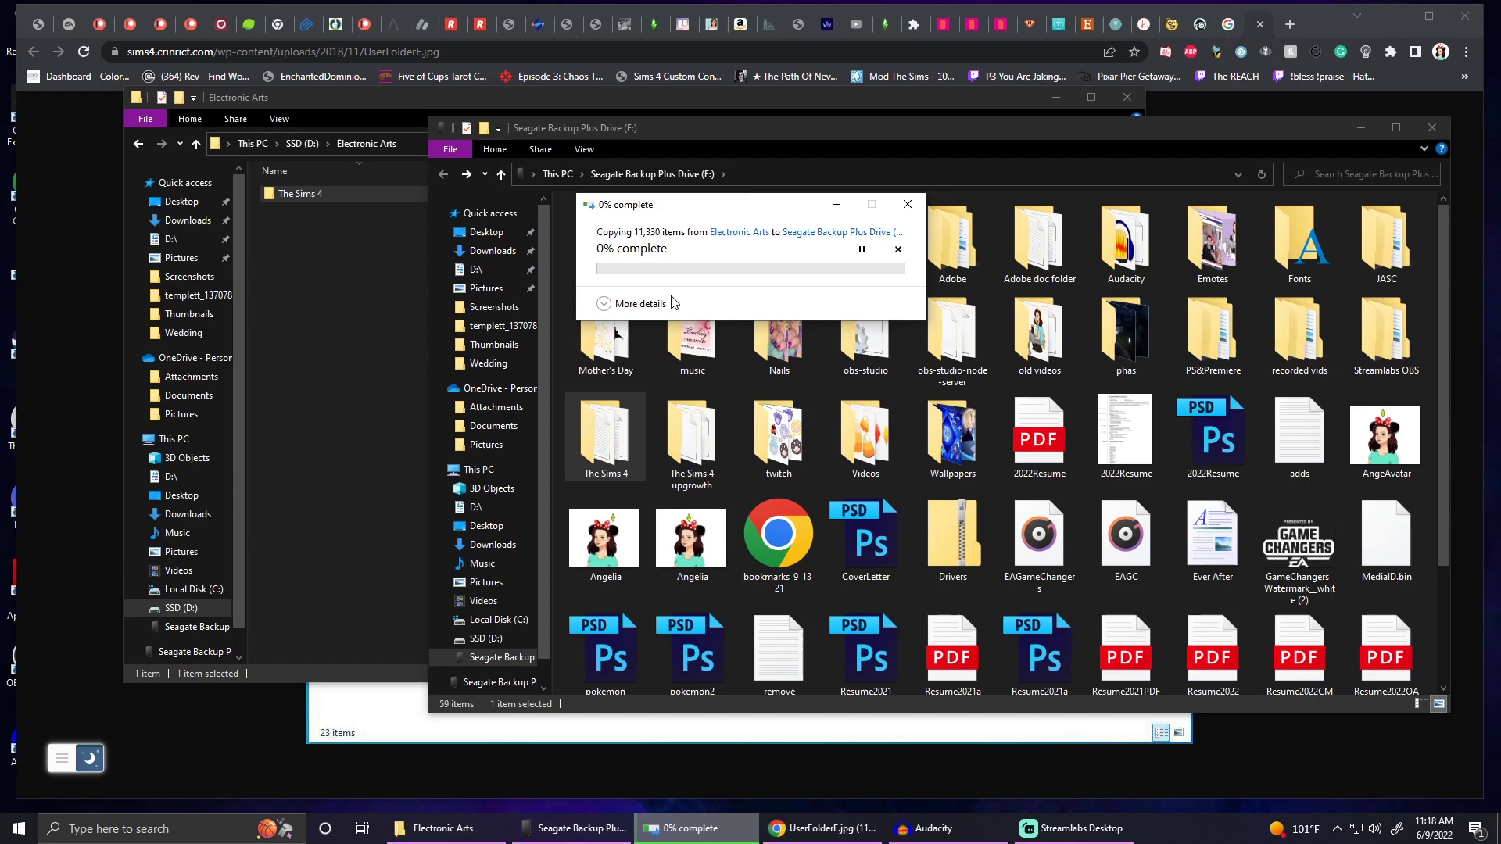
pyautogui.click(897, 248)
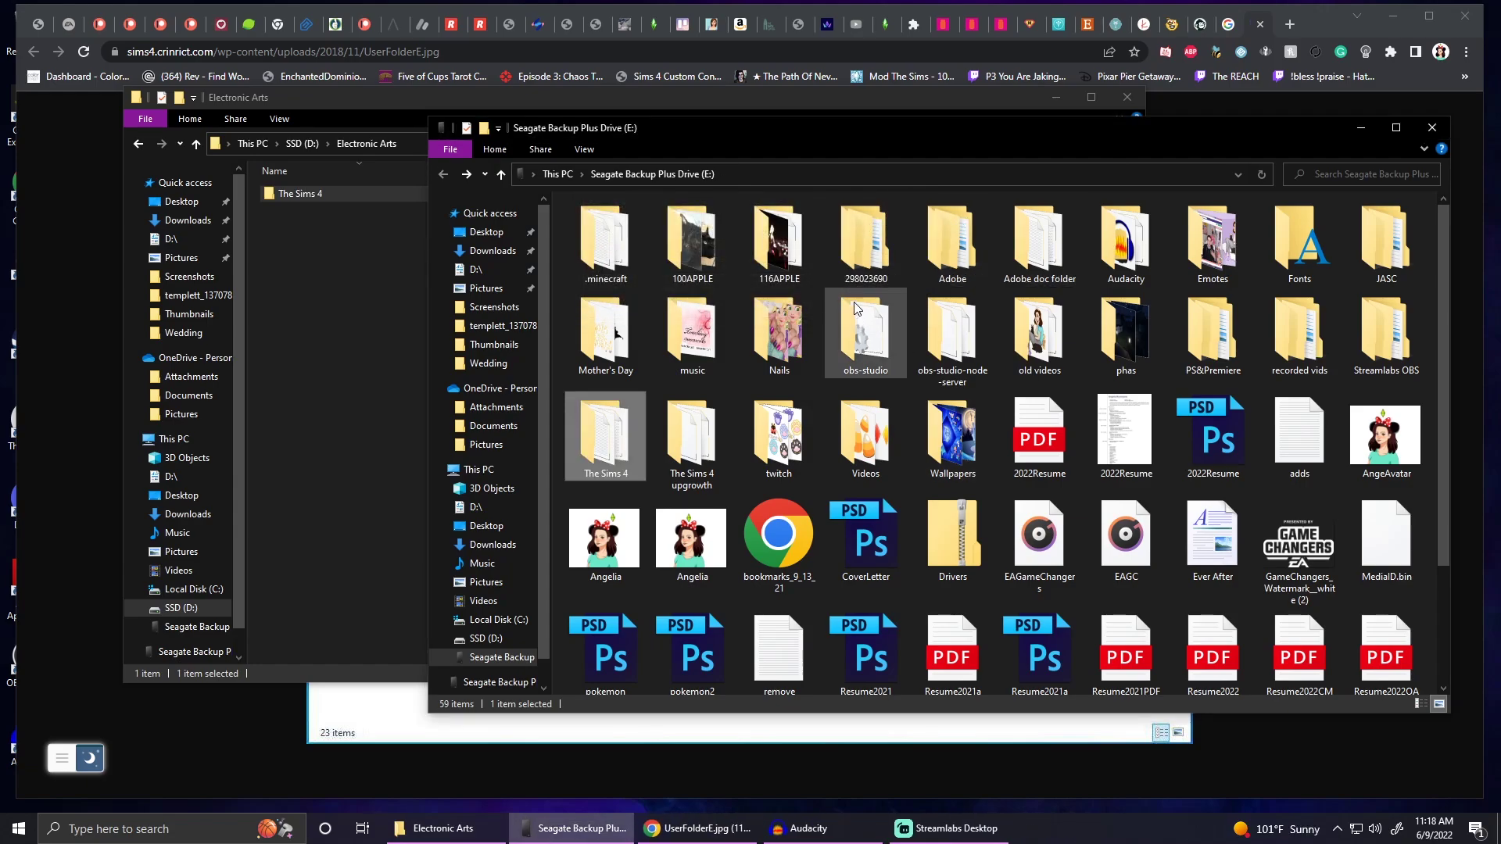
pyautogui.moveTo(854, 279)
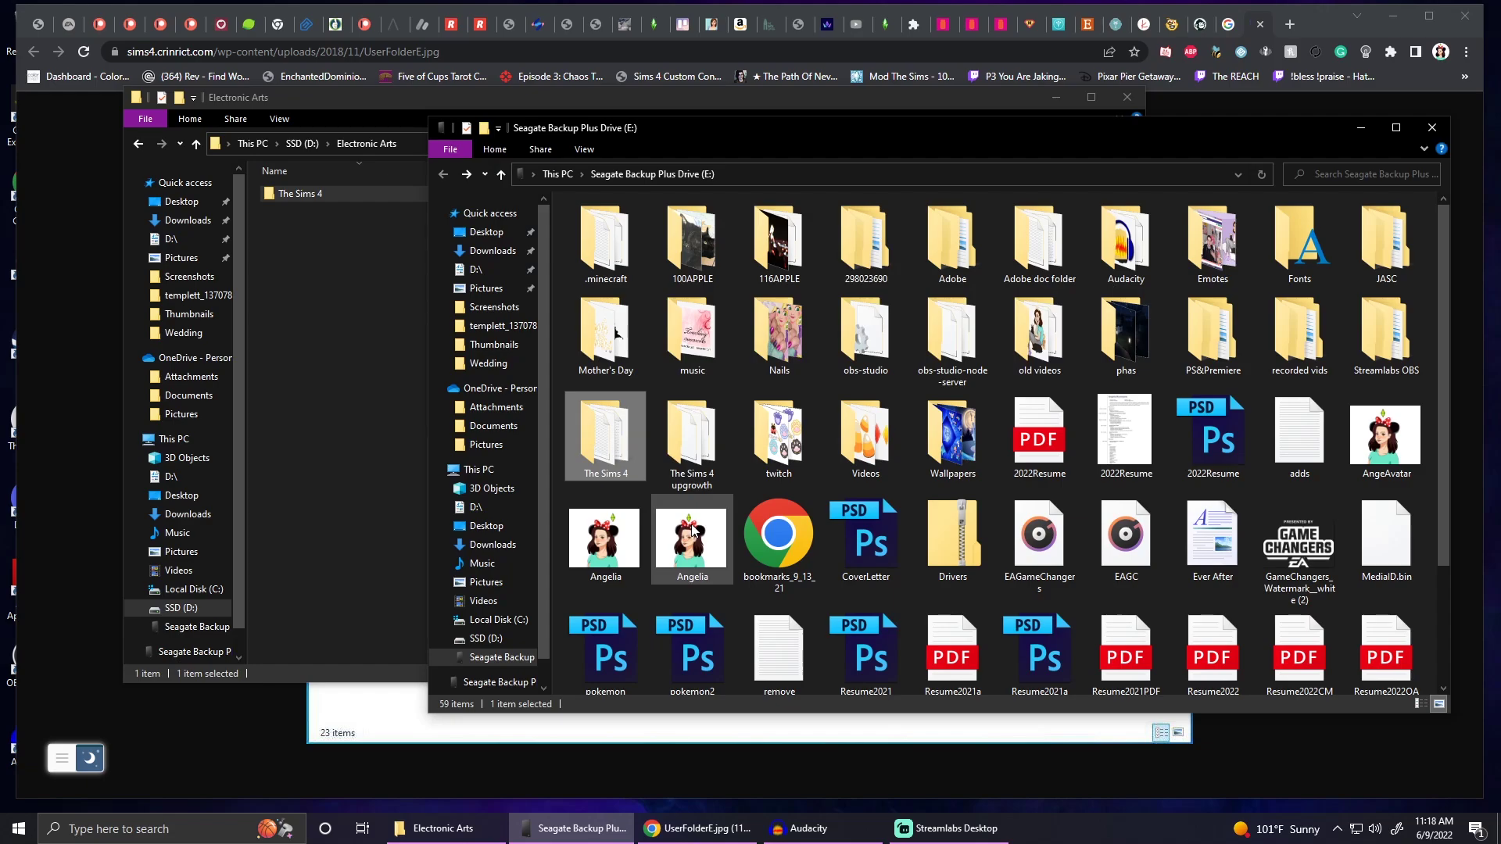
pyautogui.moveTo(693, 529)
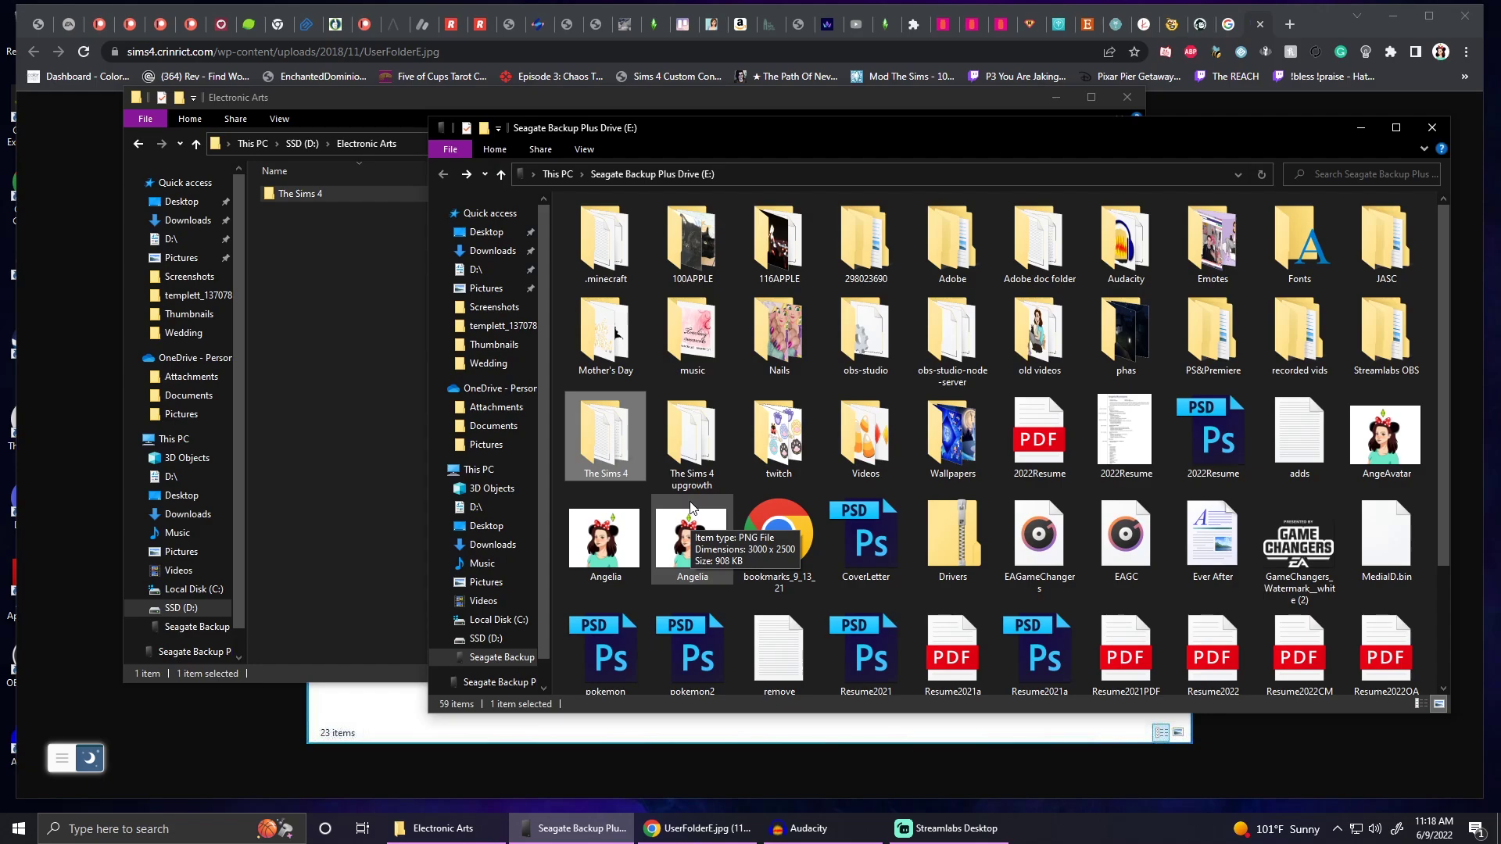
# Step: Minimize the browser and both Explorer windows, then view the reference screenshot of The Sims 4
pyautogui.click(1421, 78)
pyautogui.click(1401, 18)
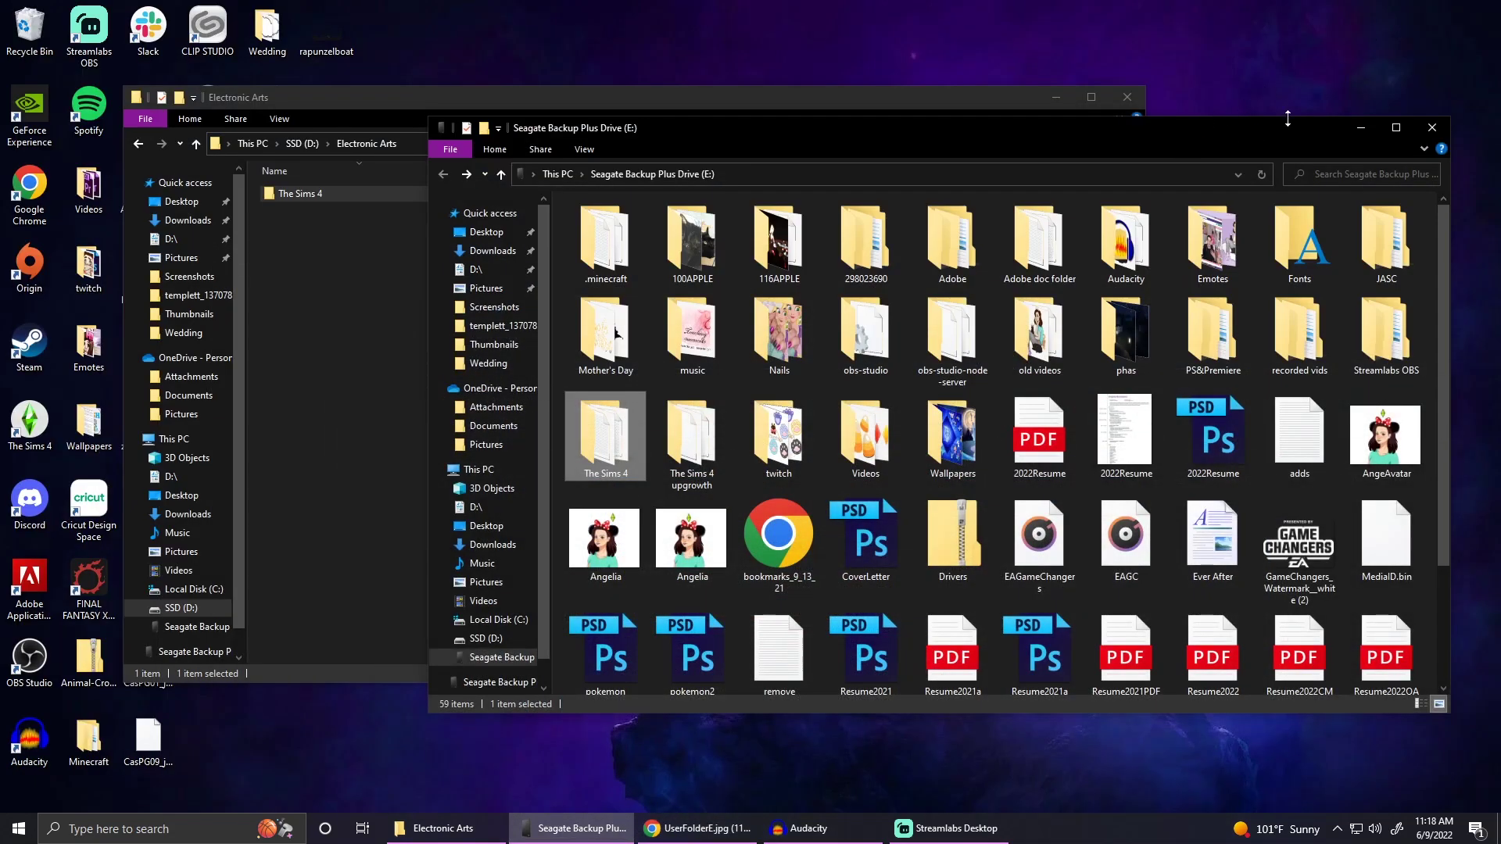
pyautogui.click(1362, 128)
pyautogui.click(1057, 97)
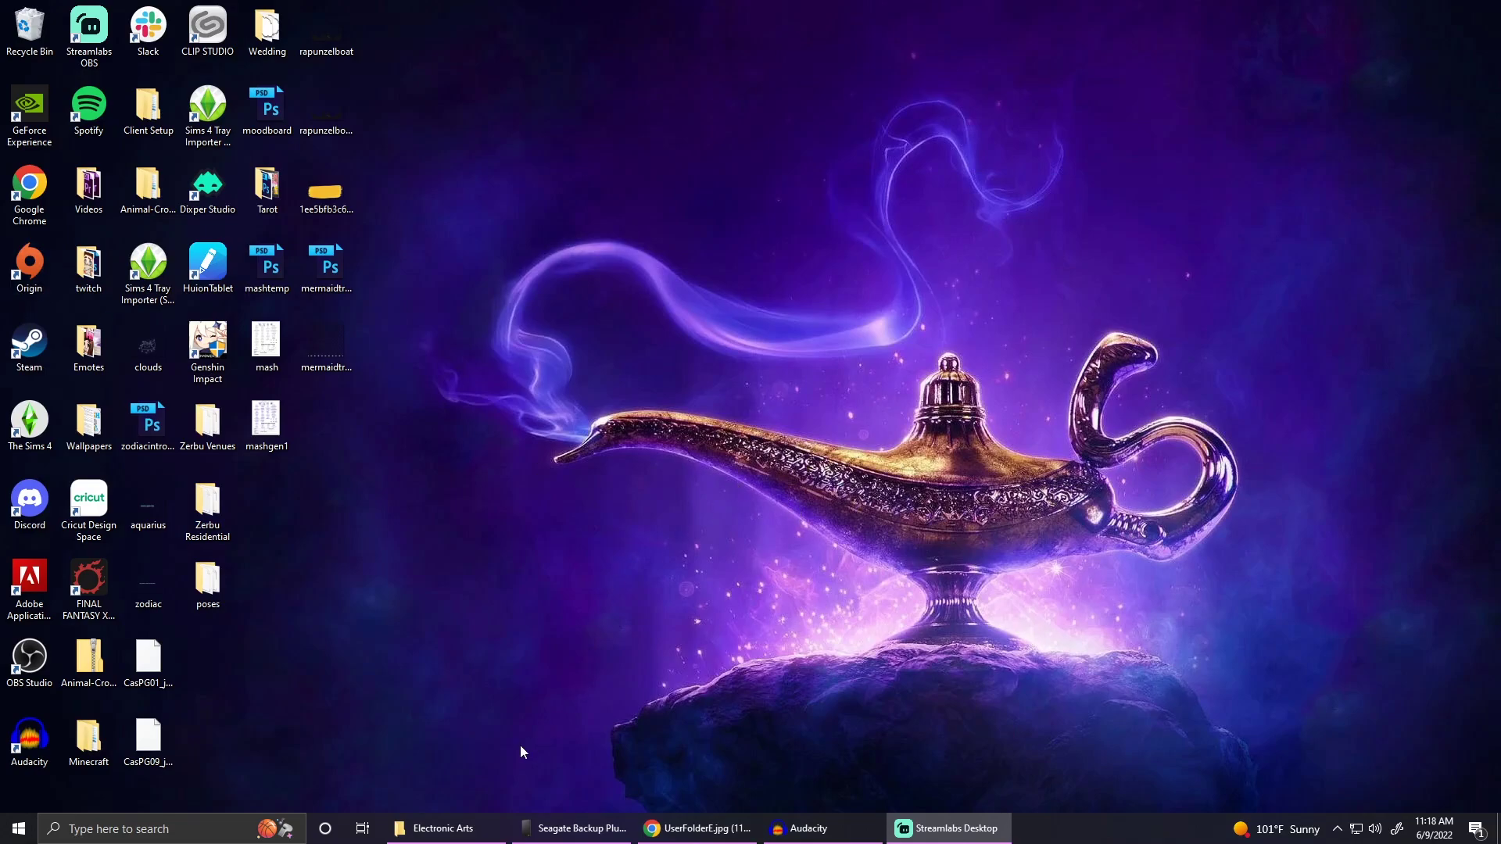
pyautogui.click(699, 828)
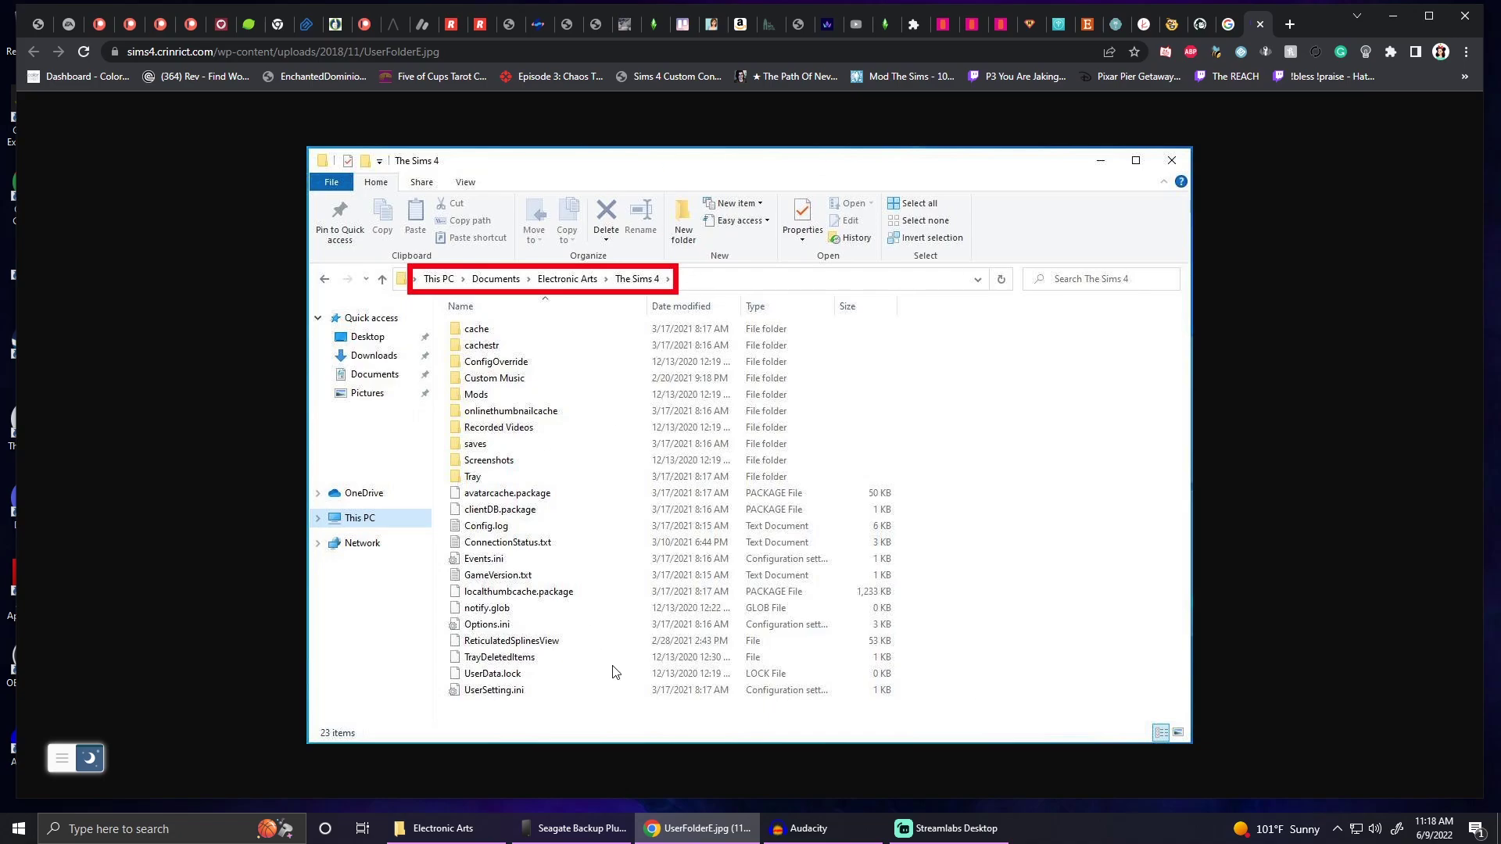
# Step: Bring the Electronic Arts window forward, reopen it from SSD (D:), and check The Sims 4 options
pyautogui.click(443, 828)
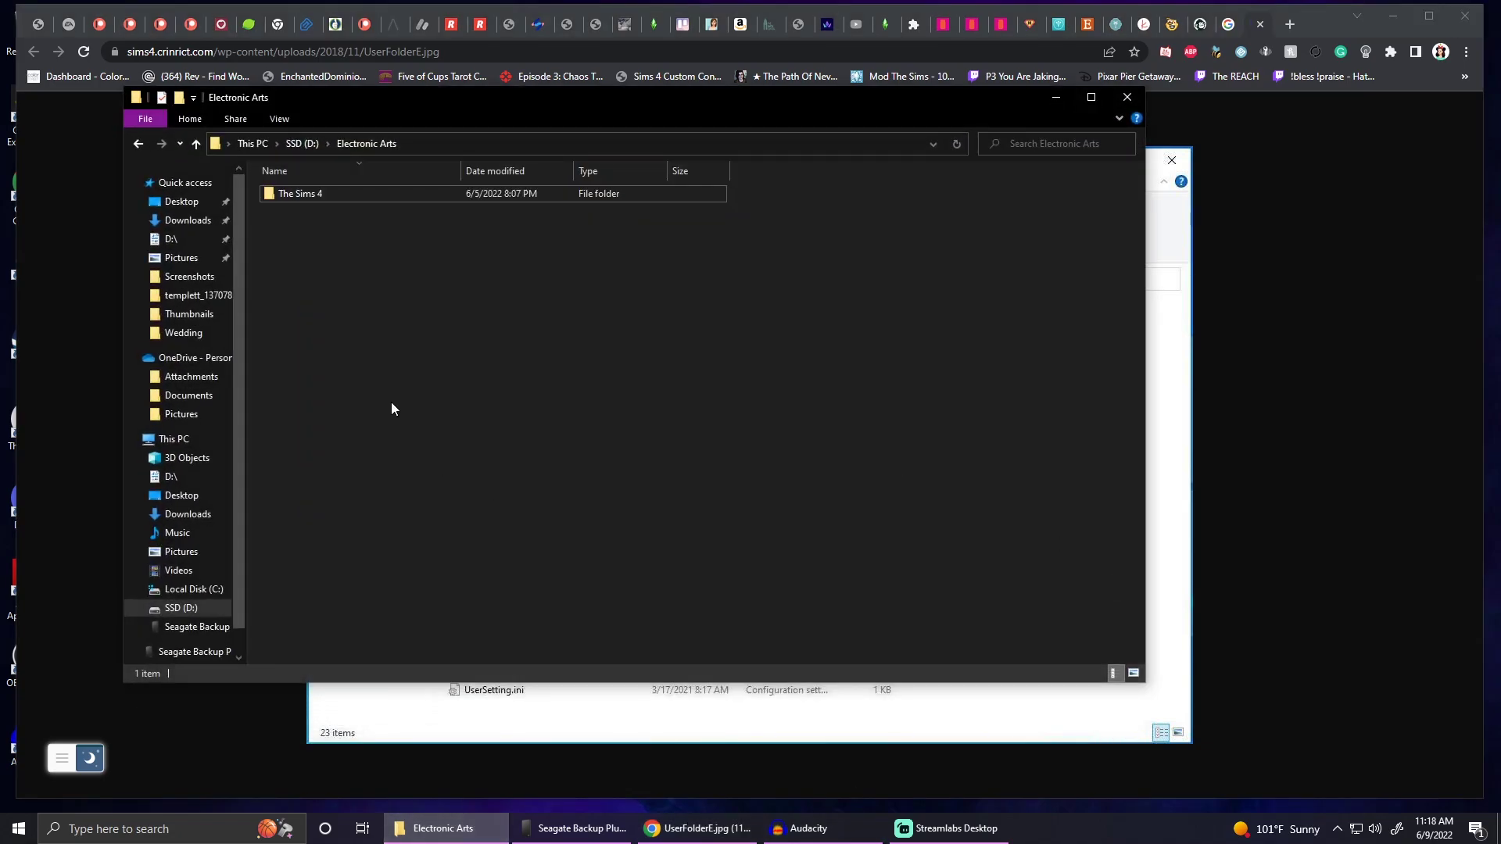
pyautogui.press('BackSpace')
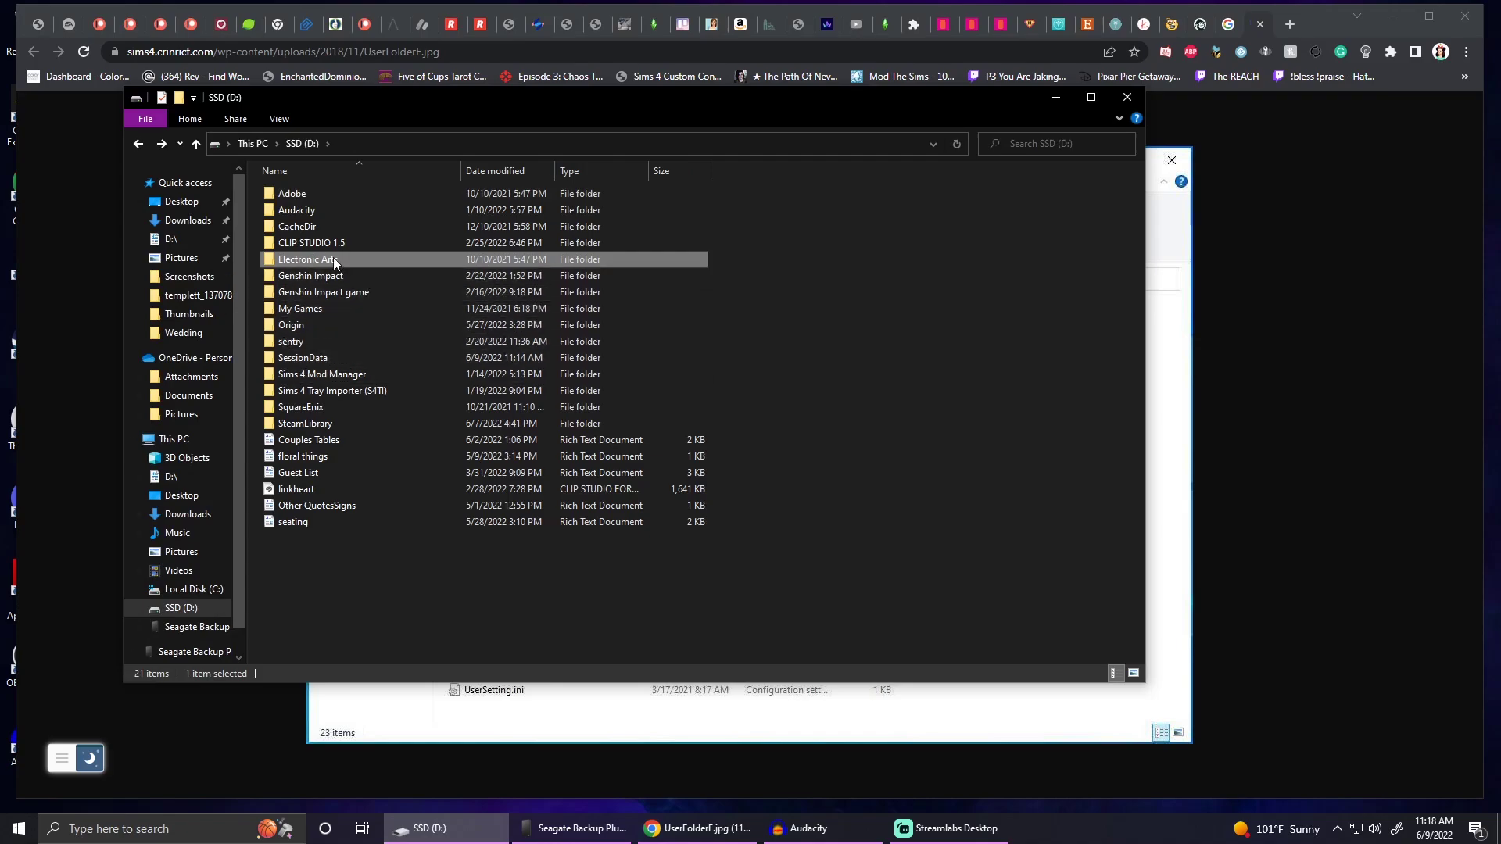
pyautogui.doubleClick(333, 258)
pyautogui.rightClick(284, 192)
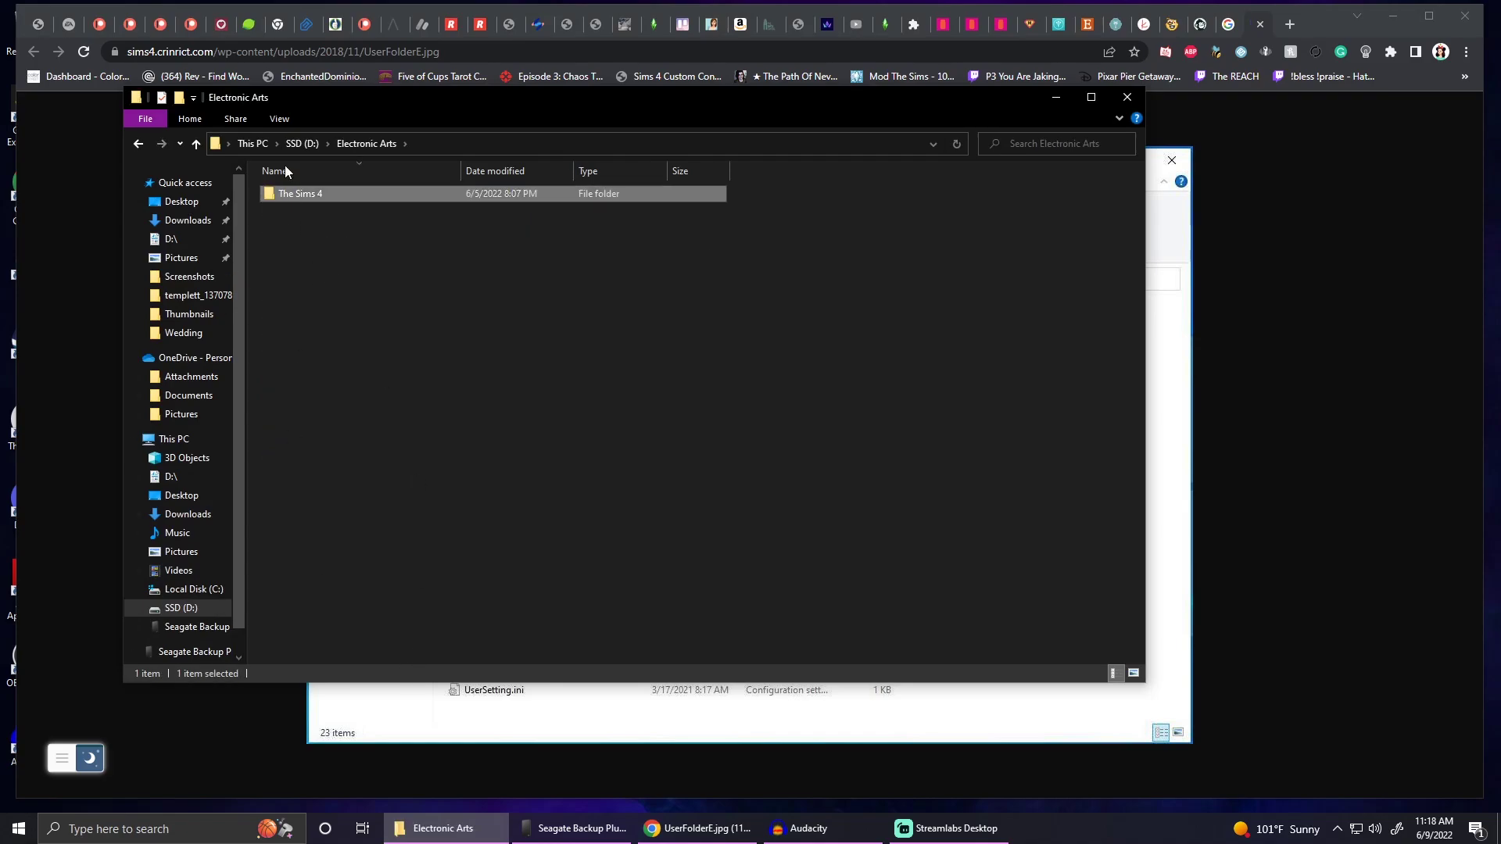
pyautogui.click(646, 515)
# Step: Reposition the Seagate window, peek into its The Sims 4 folder, then refocus Electronic Arts
pyautogui.click(575, 828)
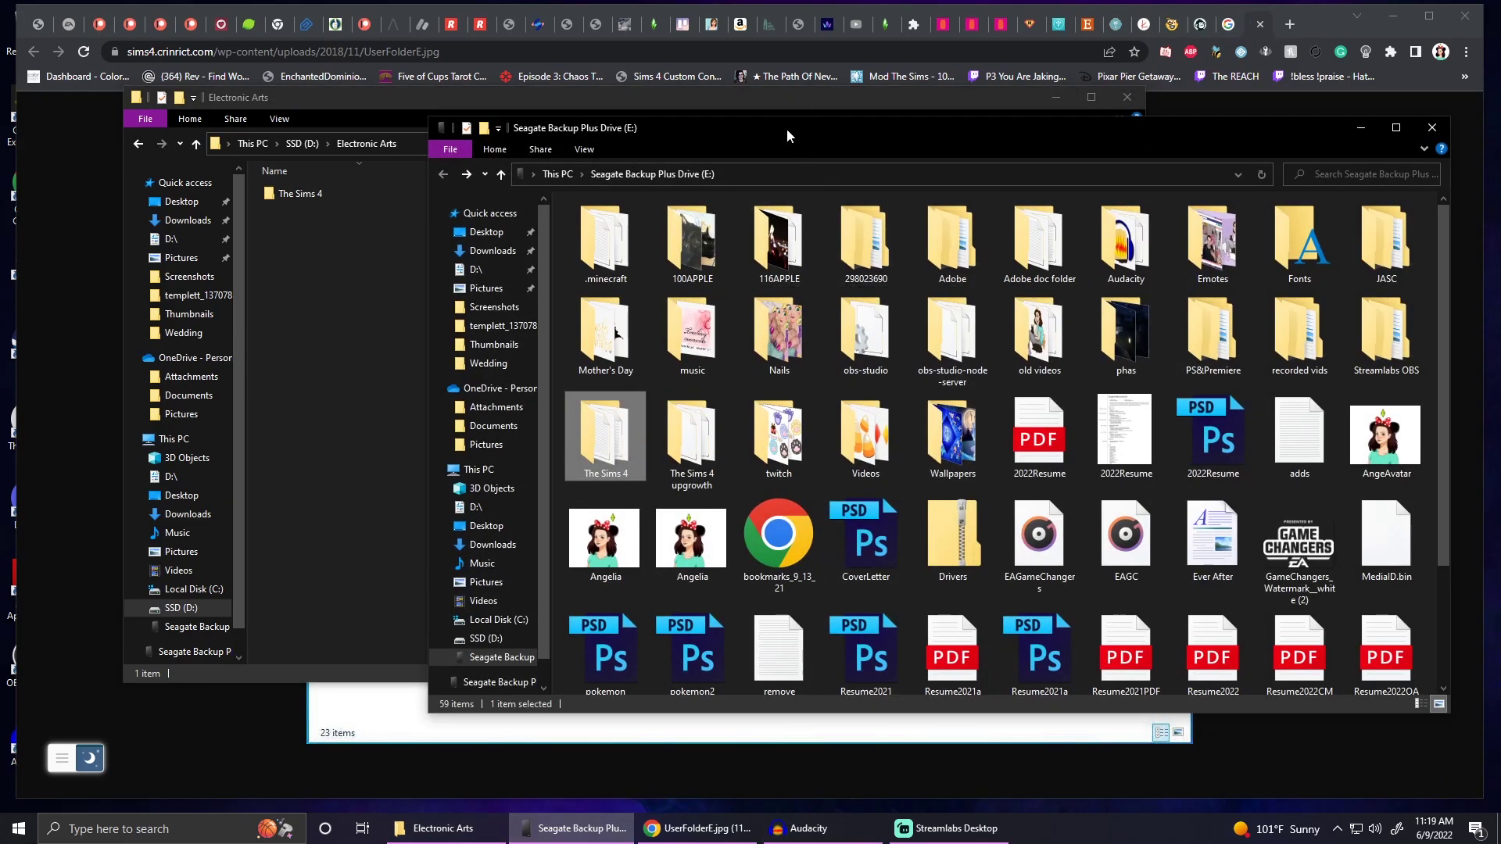
pyautogui.moveTo(787, 128); pyautogui.dragTo(747, 144)
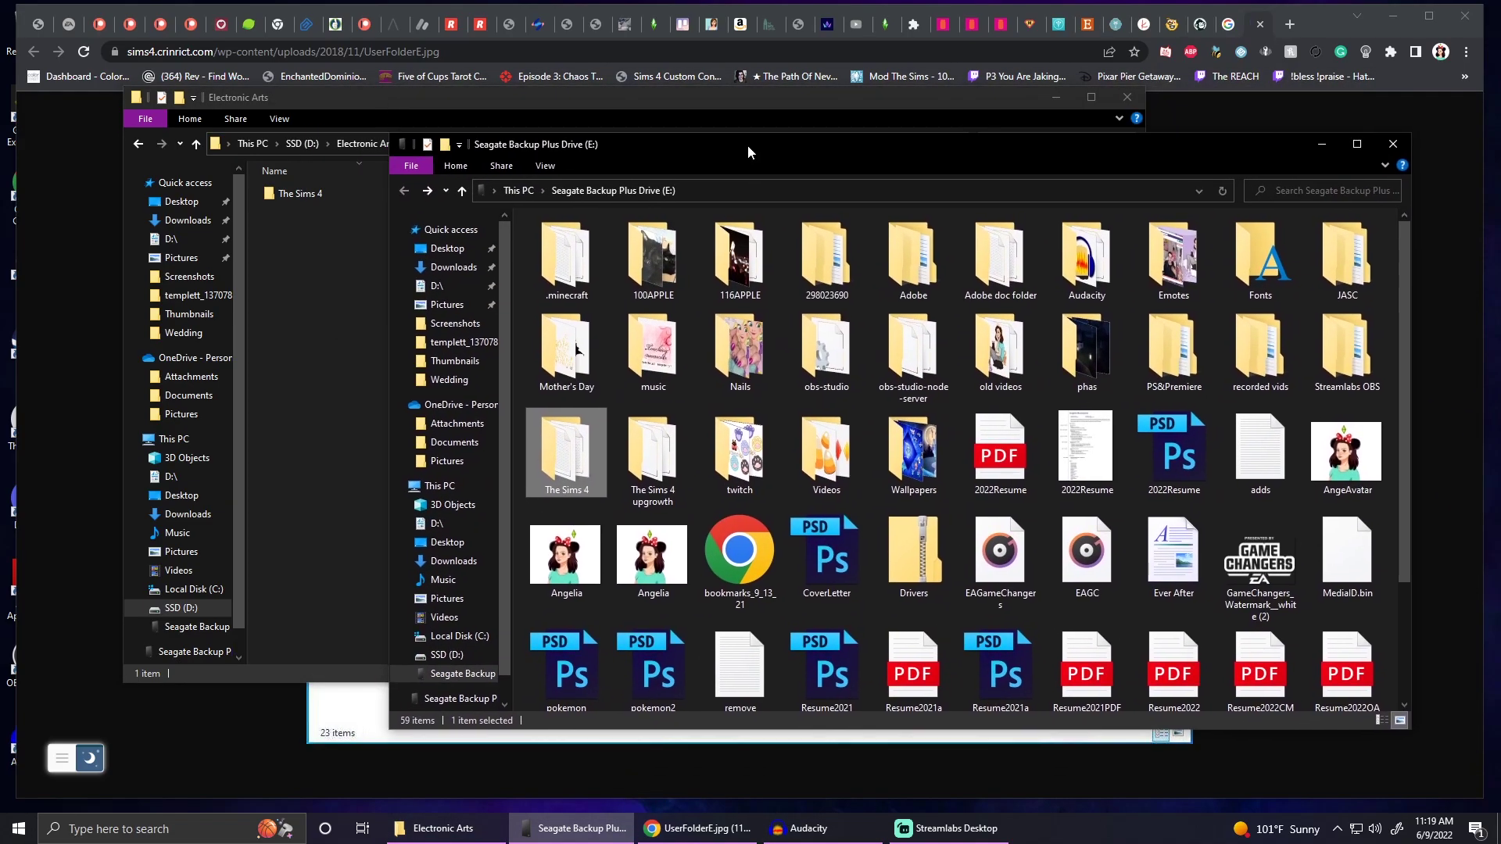
pyautogui.doubleClick(574, 492)
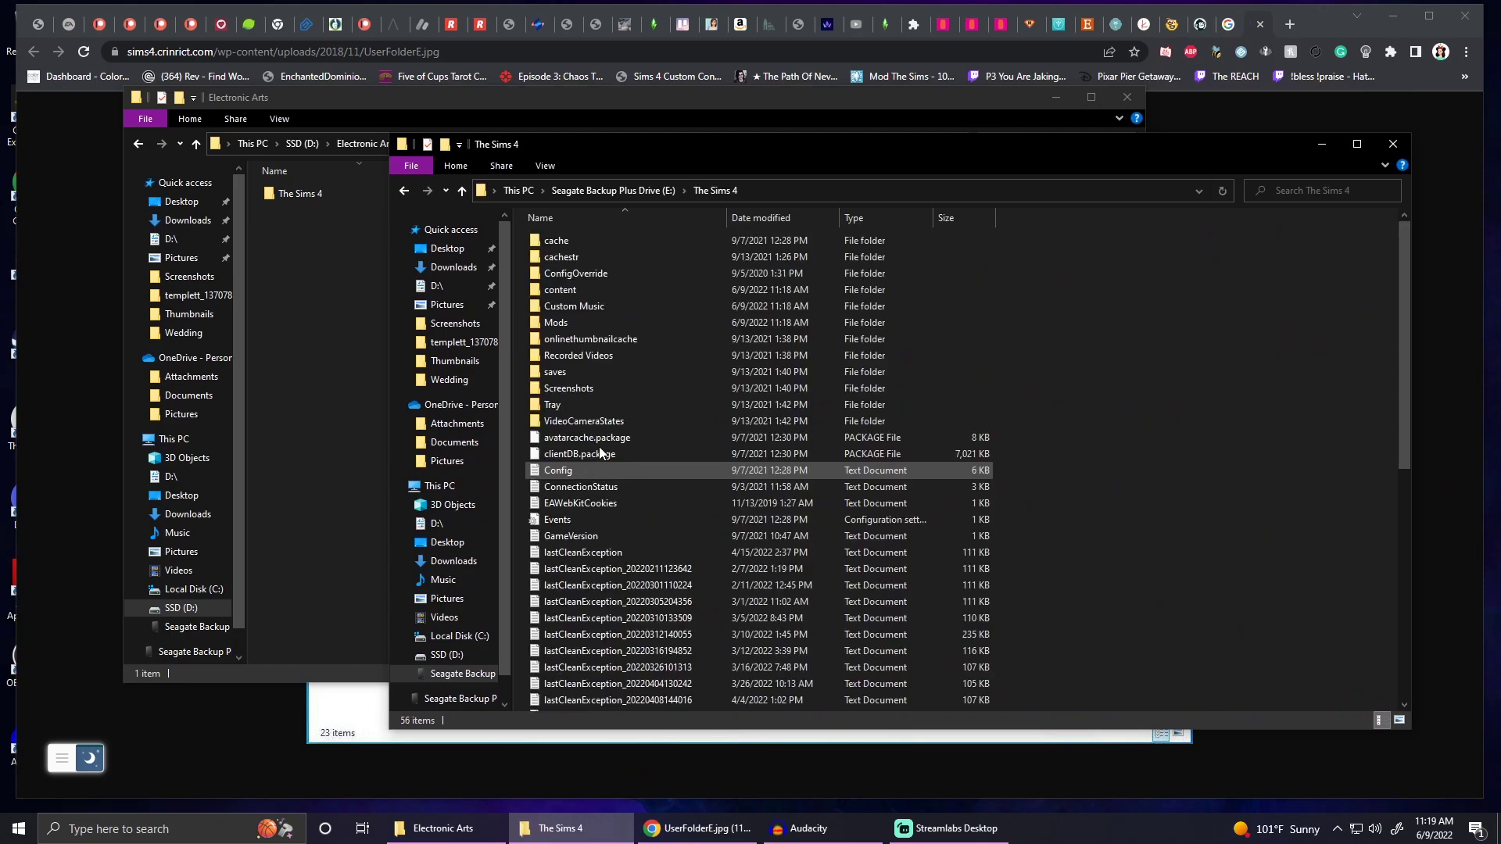
pyautogui.hotkey('alt', 'Left')
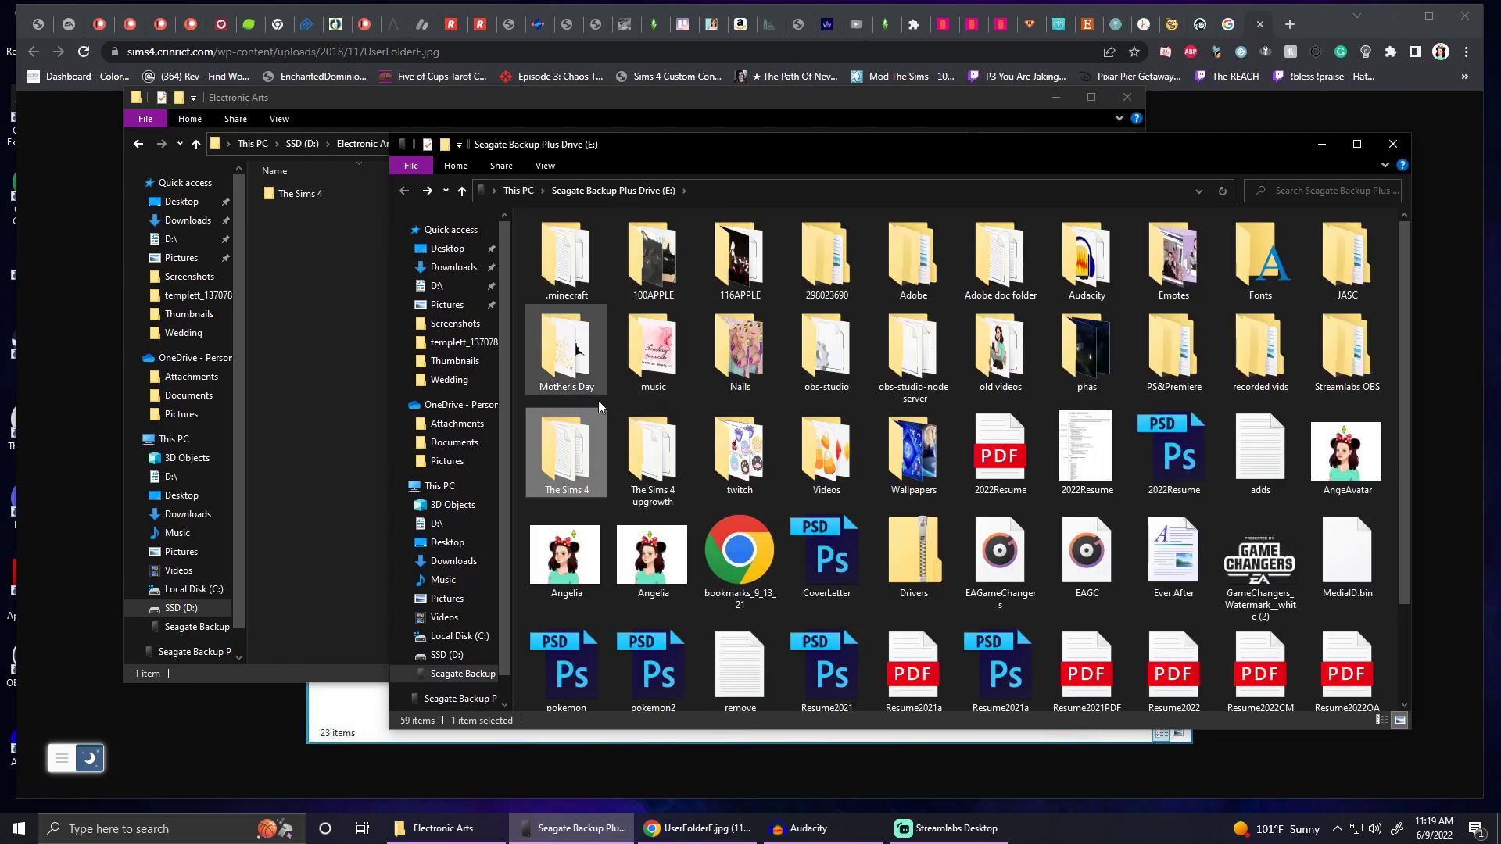
pyautogui.moveTo(584, 418); pyautogui.dragTo(324, 322)
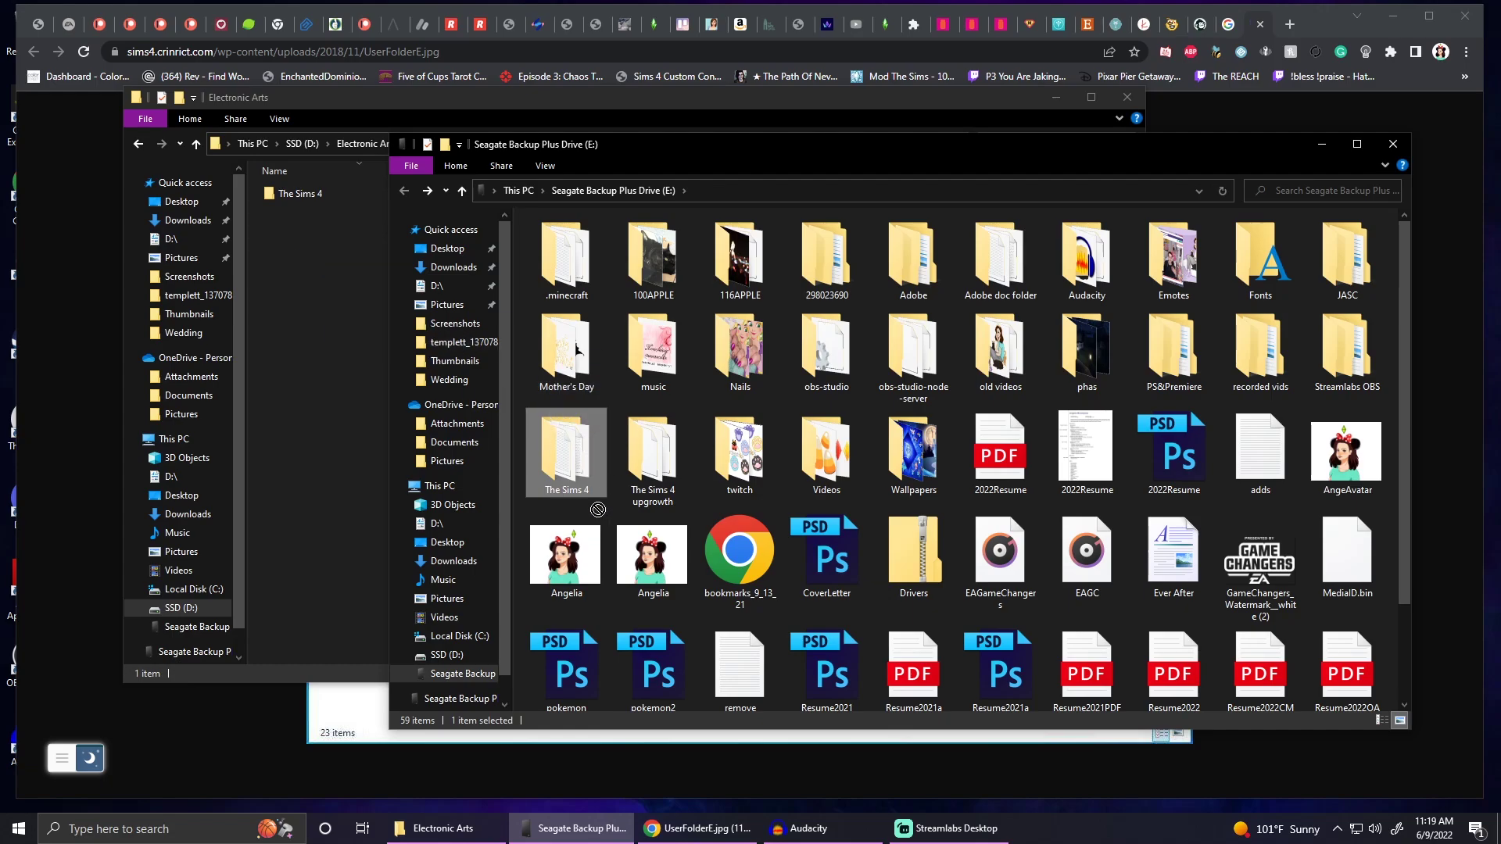
pyautogui.click(372, 385)
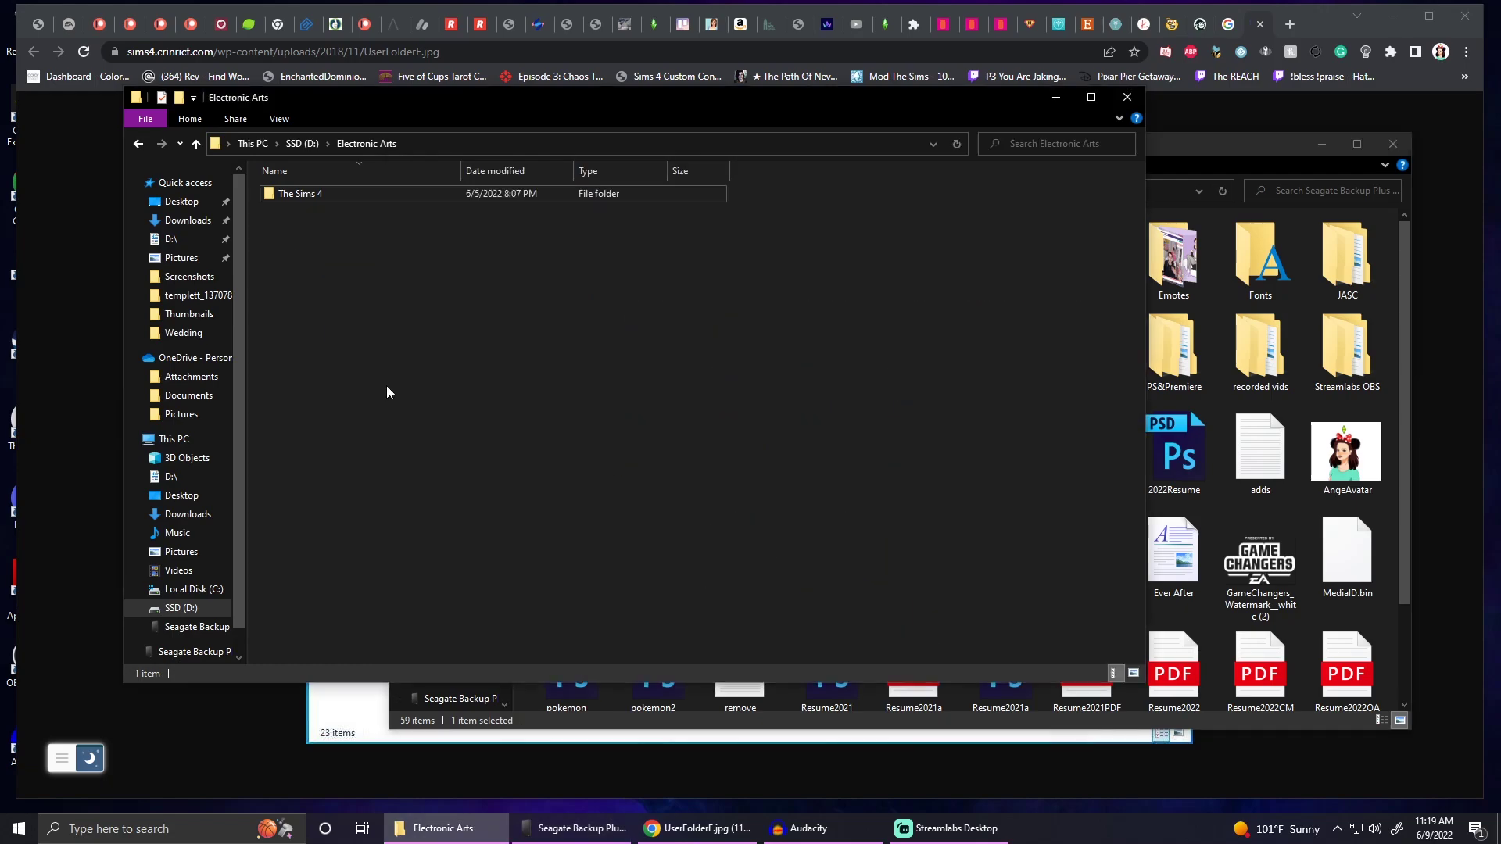
# Step: Shift the Seagate window slightly right and move the Electronic Arts window up and left
pyautogui.click(1180, 153)
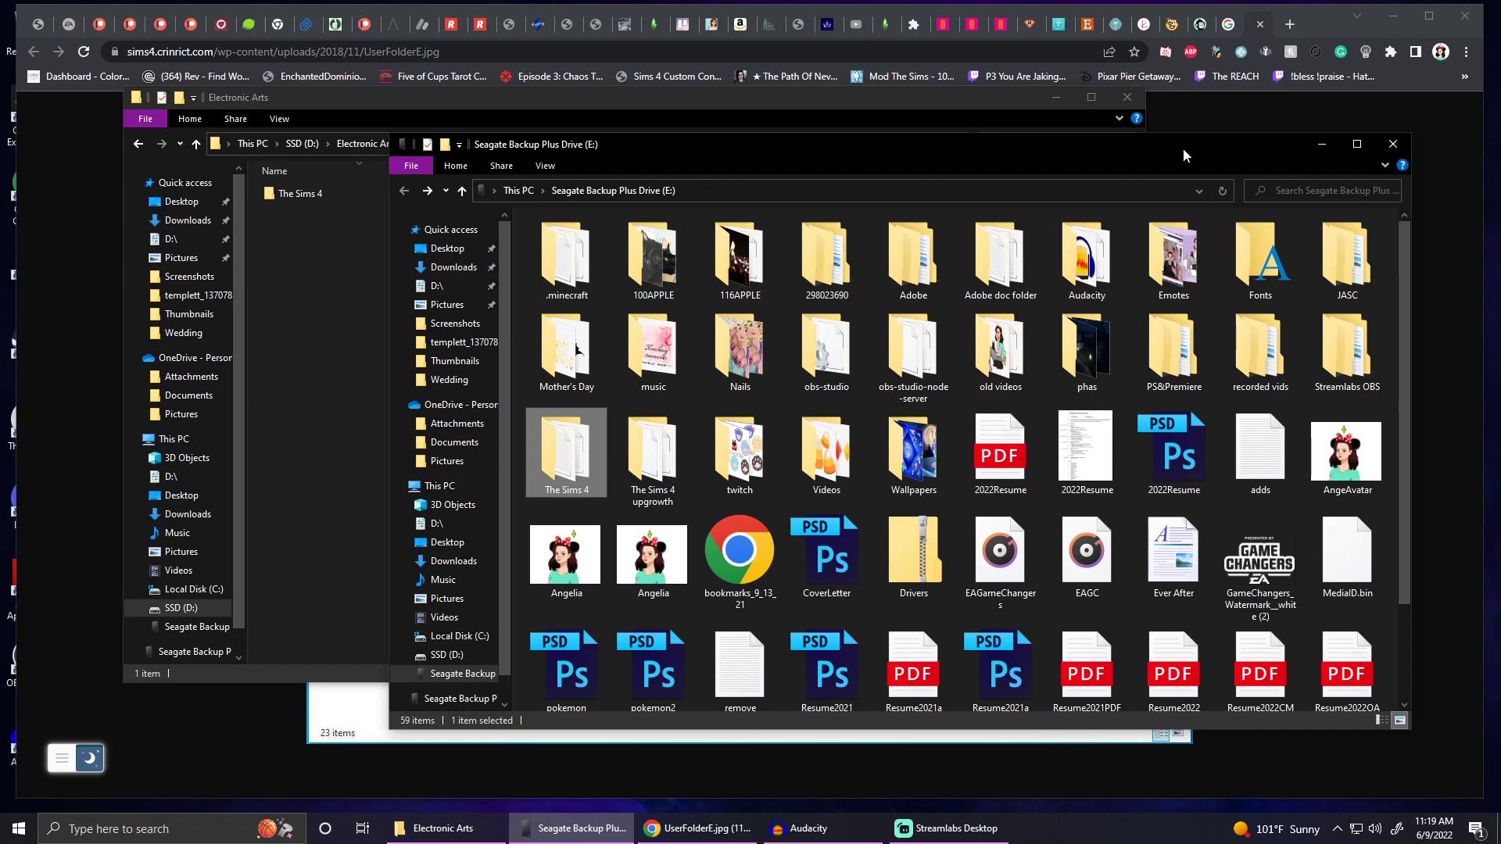
pyautogui.moveTo(1182, 147); pyautogui.dragTo(1219, 149)
pyautogui.moveTo(549, 98); pyautogui.dragTo(493, 70)
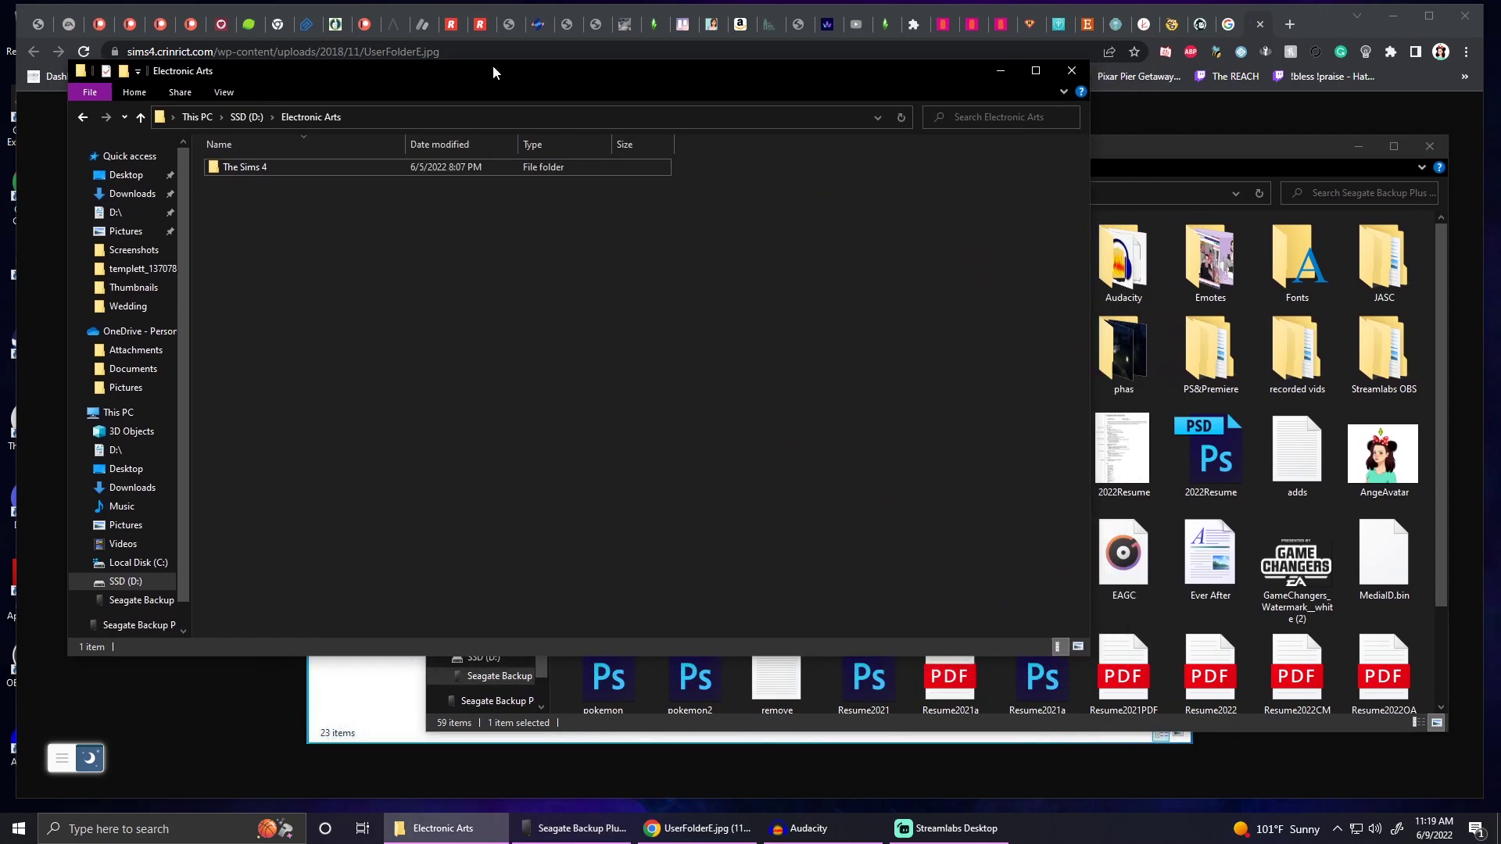